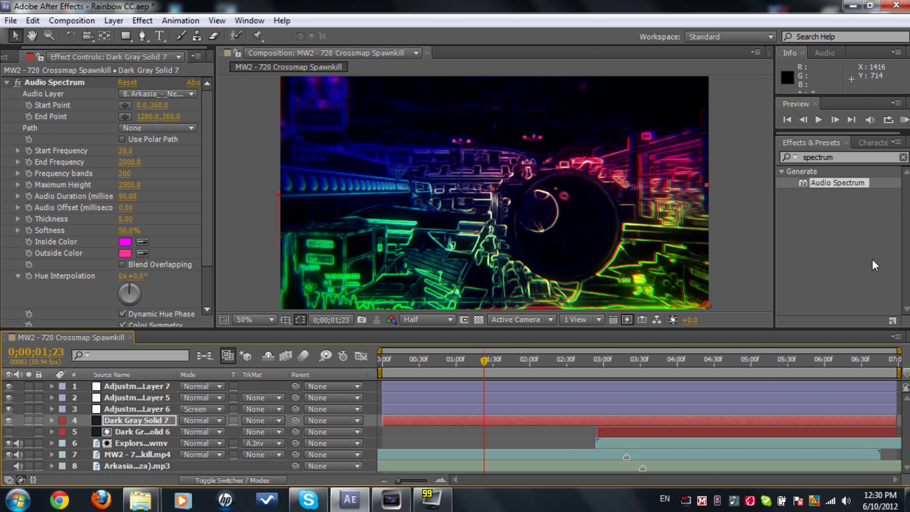
# Step: Delete the six adjustment, solid and explosion layers, leaving only the MW2 mp4 and mp3
pyautogui.click(125, 385)
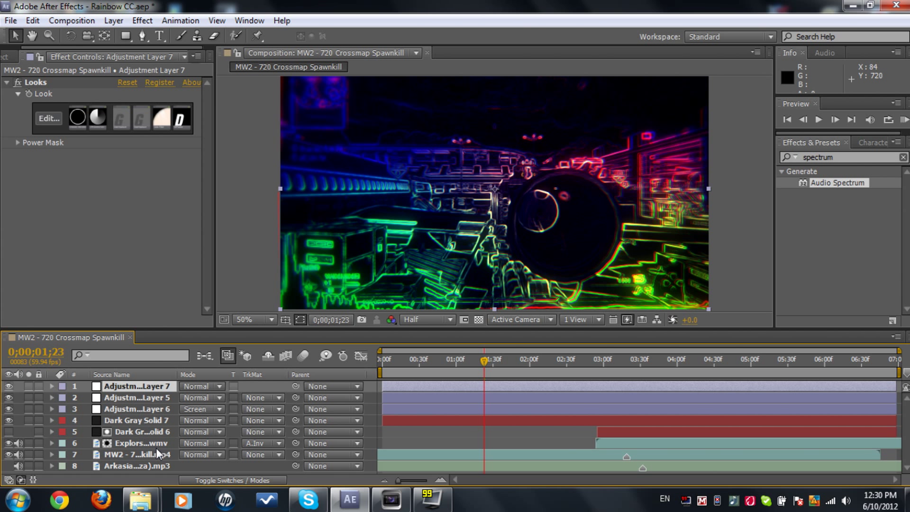
pyautogui.keyDown('shift'); pyautogui.click(132, 442); pyautogui.keyUp('shift')
pyautogui.press('Delete')
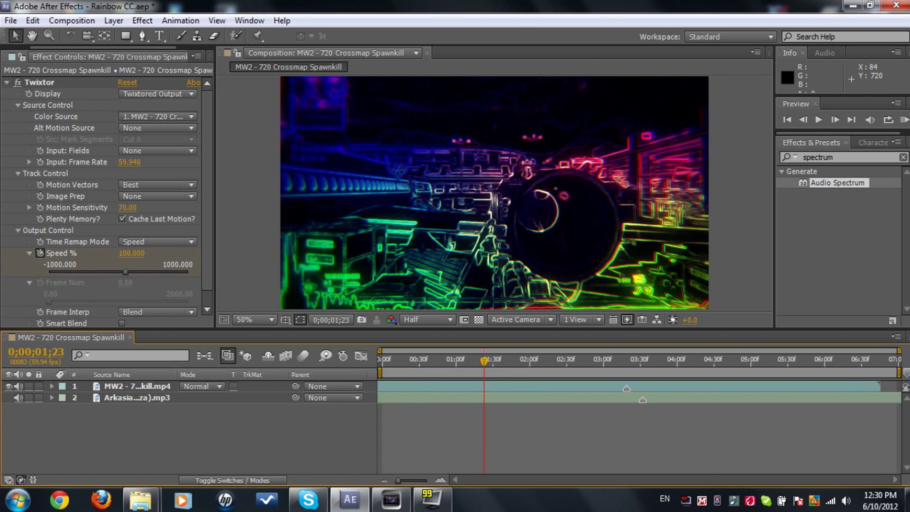
pyautogui.click(110, 399)
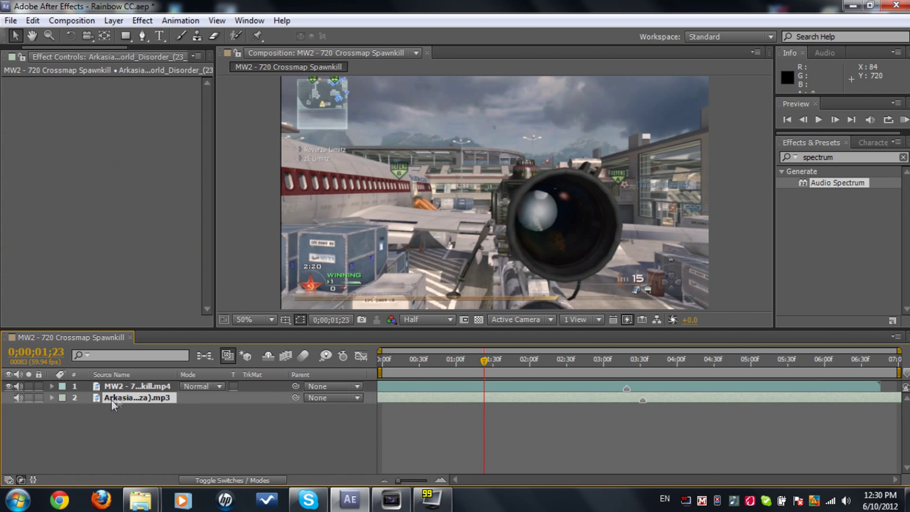
# Step: Preview the gameplay footage around 3:35 and return to the start of the clip
pyautogui.click(134, 384)
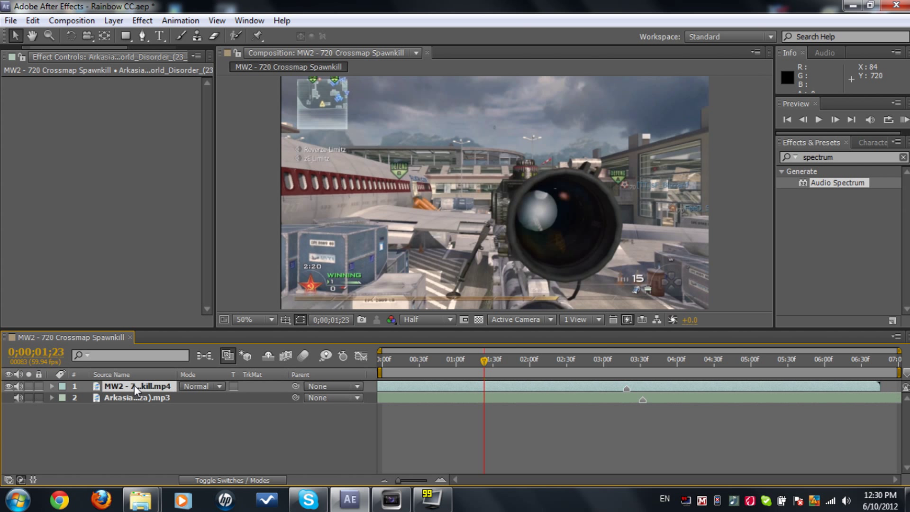
pyautogui.click(647, 359)
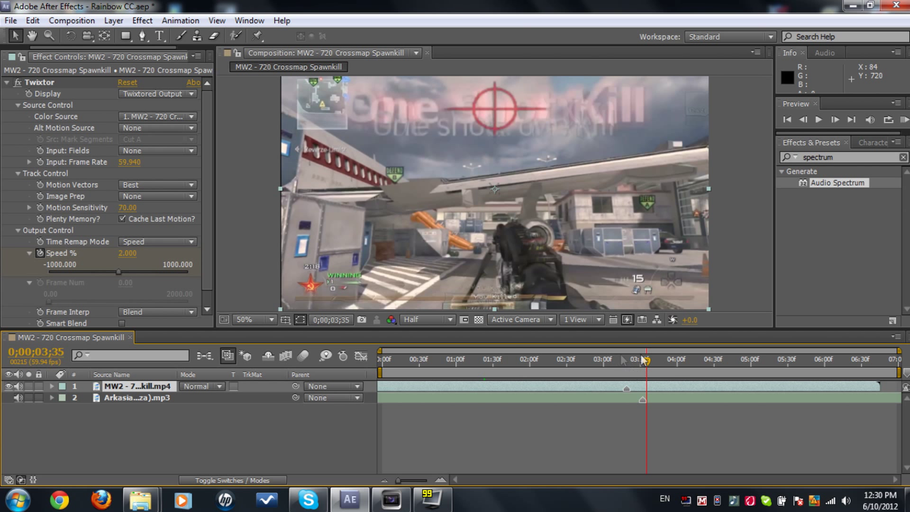
pyautogui.click(661, 358)
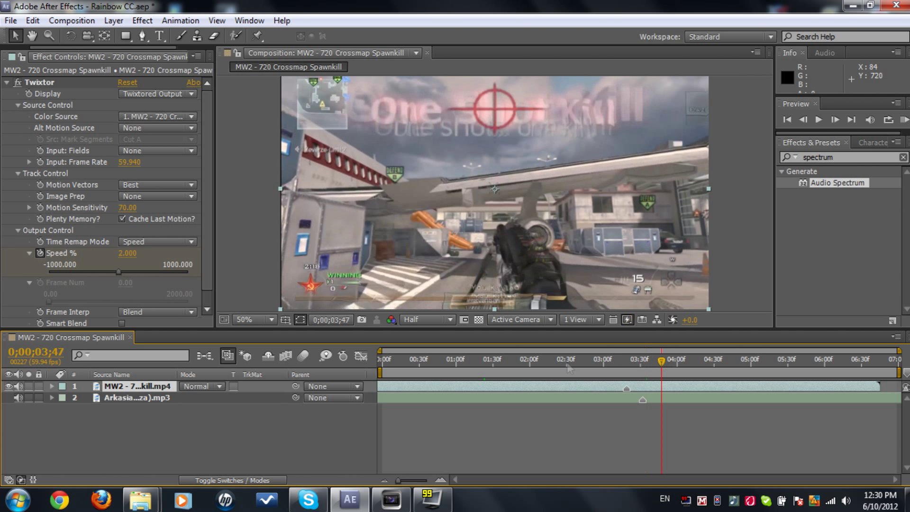
pyautogui.click(384, 359)
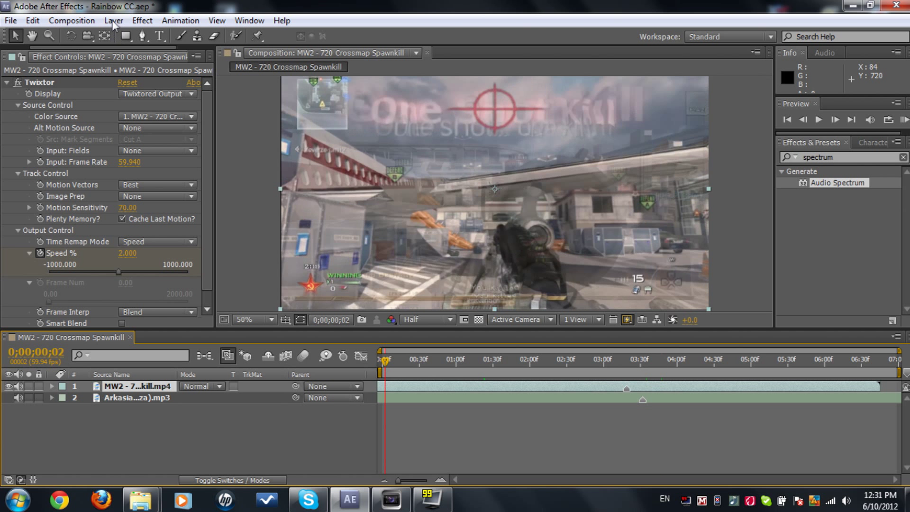
# Step: Create a new adjustment layer and locate Find Edges in Effects & Presets
pyautogui.click(111, 20)
pyautogui.click(447, 113)
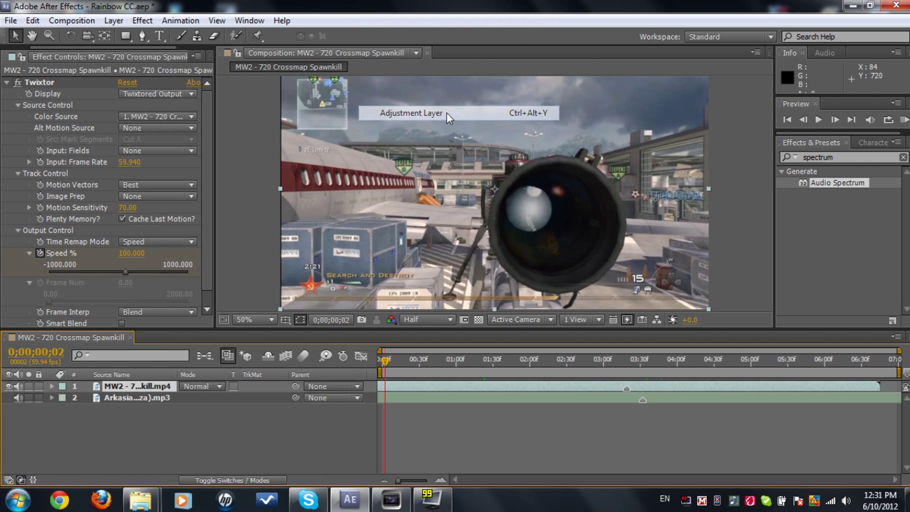
pyautogui.doubleClick(825, 157)
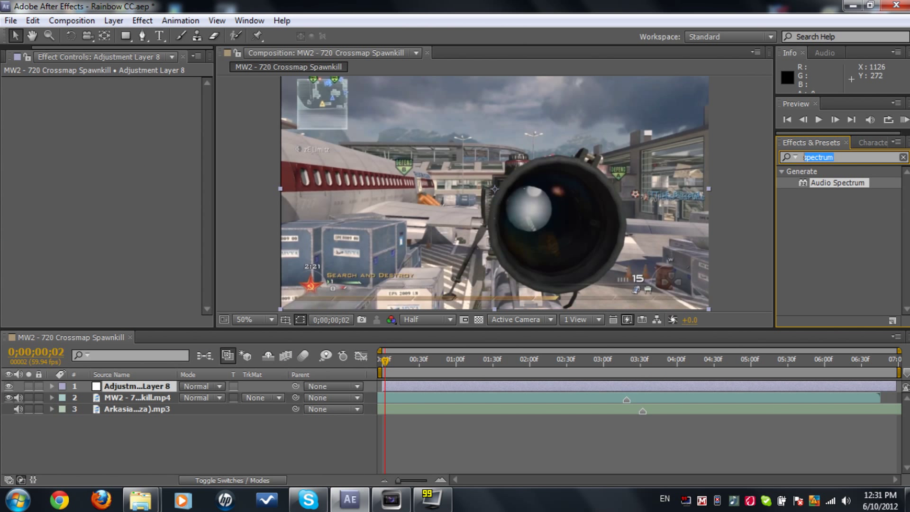
pyautogui.write('fin')
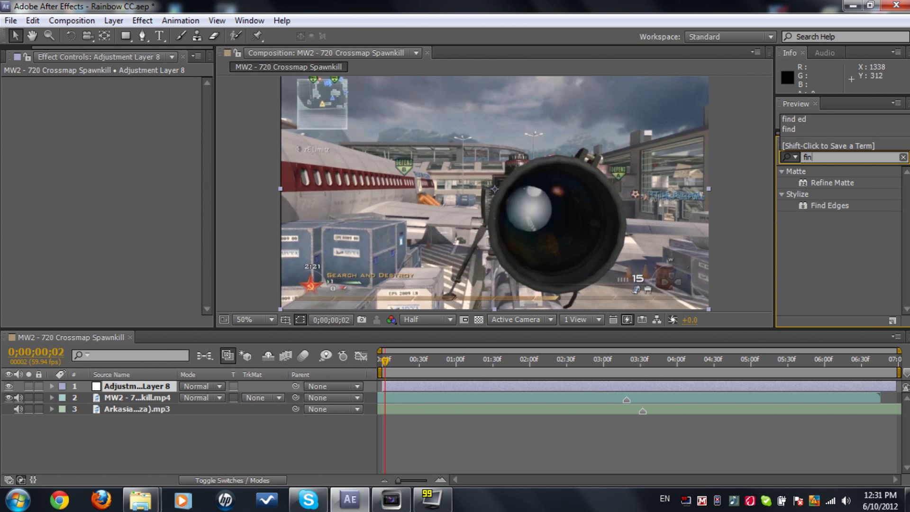
pyautogui.click(825, 207)
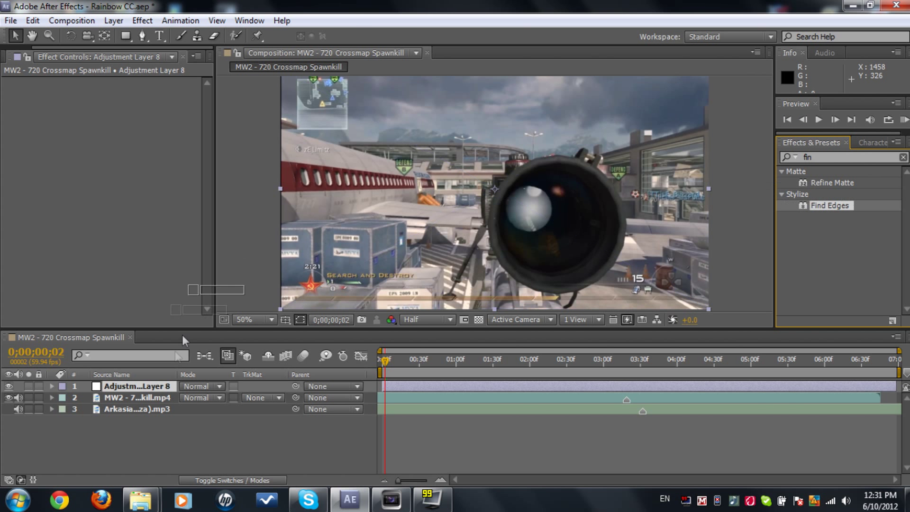
# Step: Apply Find Edges to Adjustment Layer 8 and invert it for bright outlines on black
pyautogui.moveTo(825, 208); pyautogui.dragTo(135, 386)
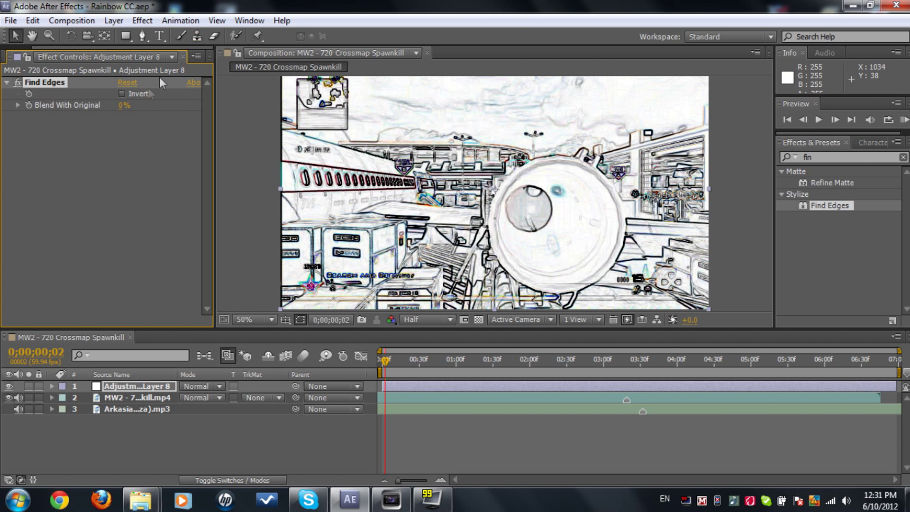
pyautogui.click(122, 93)
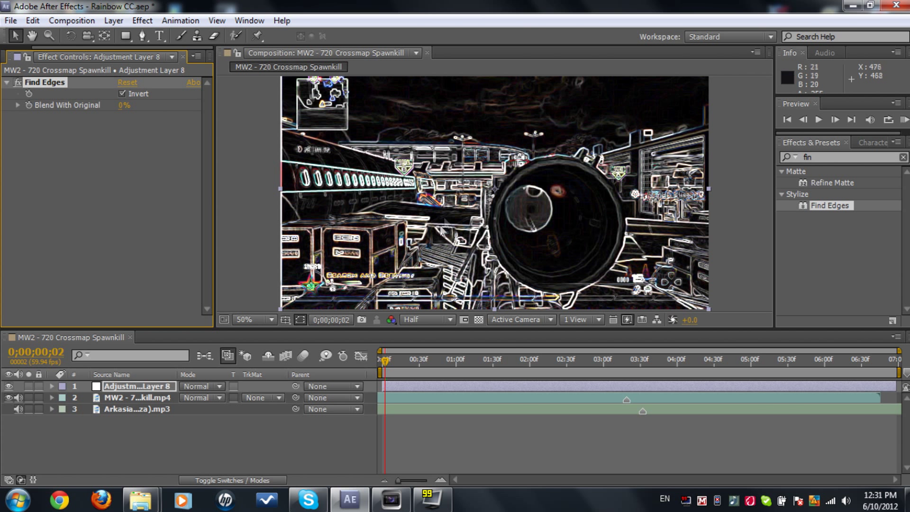
pyautogui.click(114, 20)
pyautogui.moveTo(160, 25)
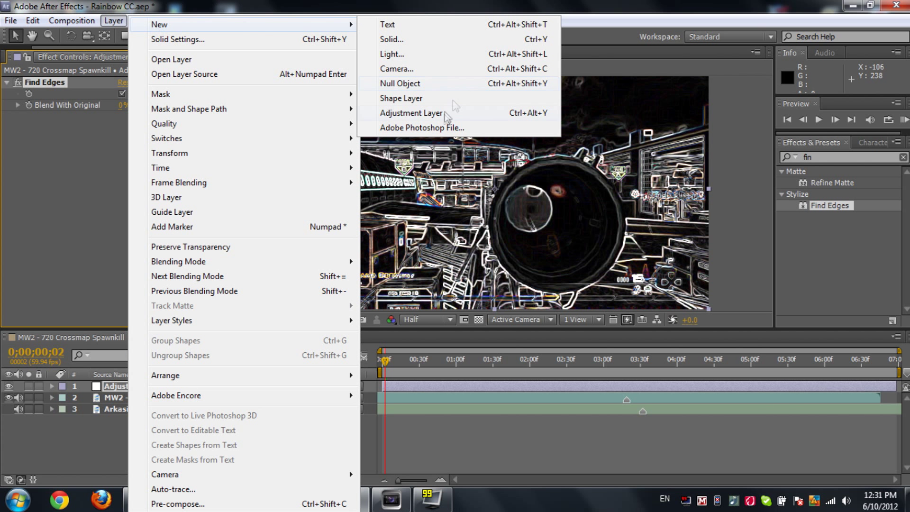
# Step: Create a second adjustment layer carrying the 4-Color Gradient effect
pyautogui.click(411, 113)
pyautogui.write('4')
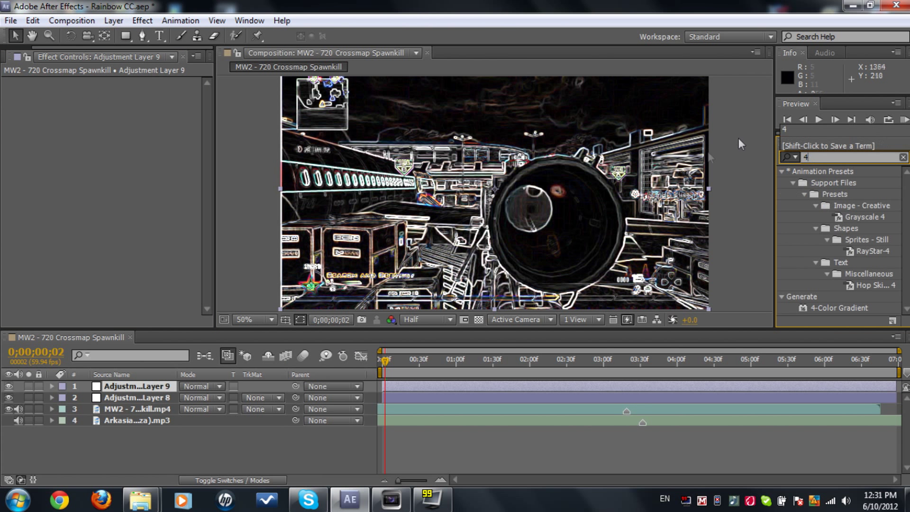
pyautogui.click(818, 313)
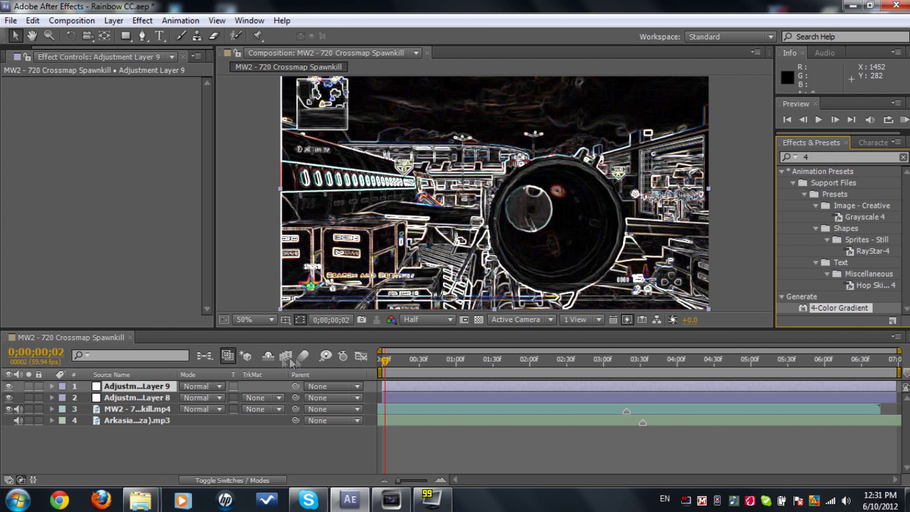
pyautogui.moveTo(3, 386); pyautogui.dragTo(121, 386)
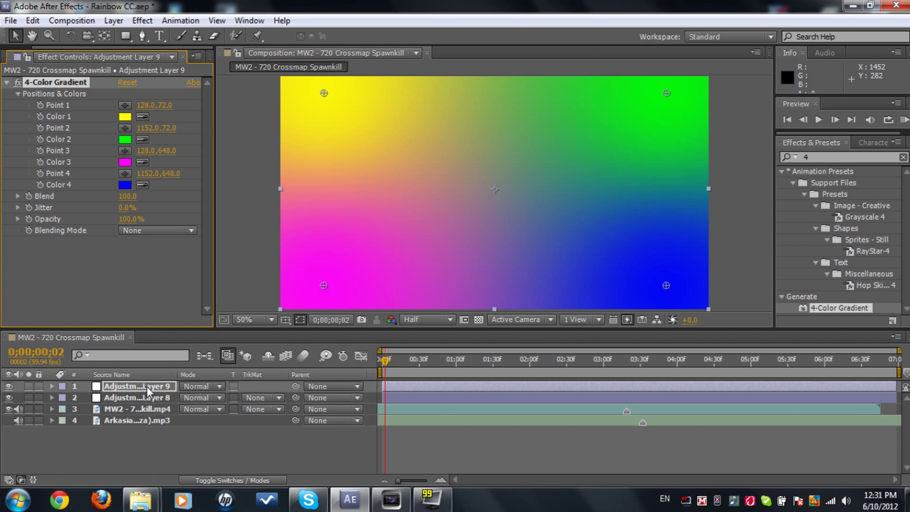
# Step: Move the gradient layer beneath Adjustment Layer 8 and blend it in Screen mode
pyautogui.moveTo(145, 385); pyautogui.dragTo(147, 402)
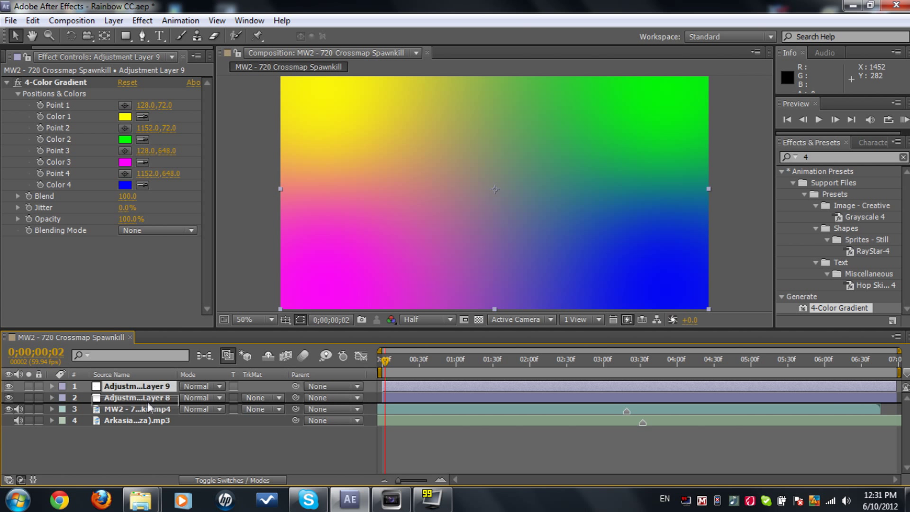
pyautogui.click(203, 398)
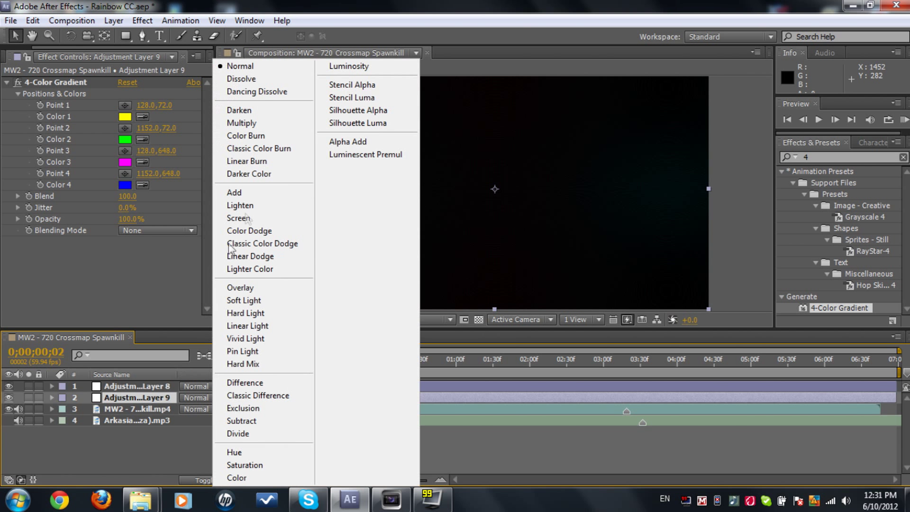
pyautogui.click(263, 217)
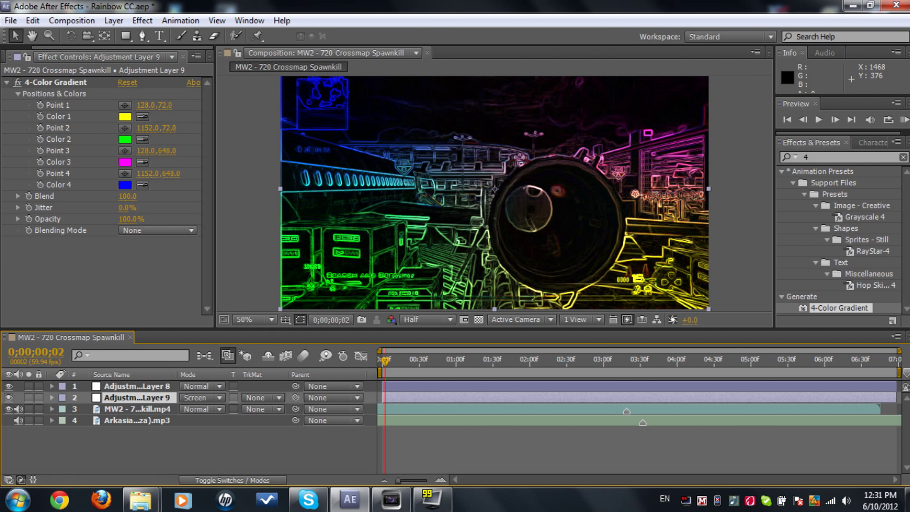
pyautogui.click(819, 157)
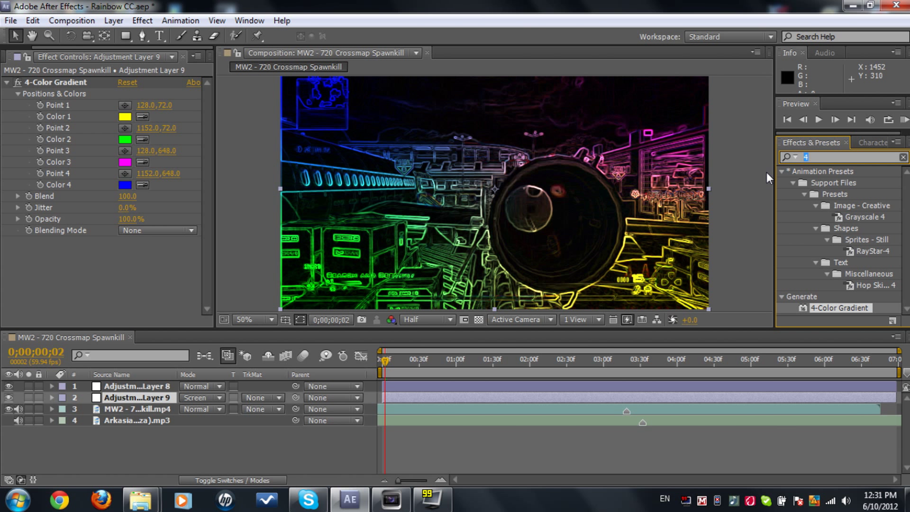
pyautogui.write('hue')
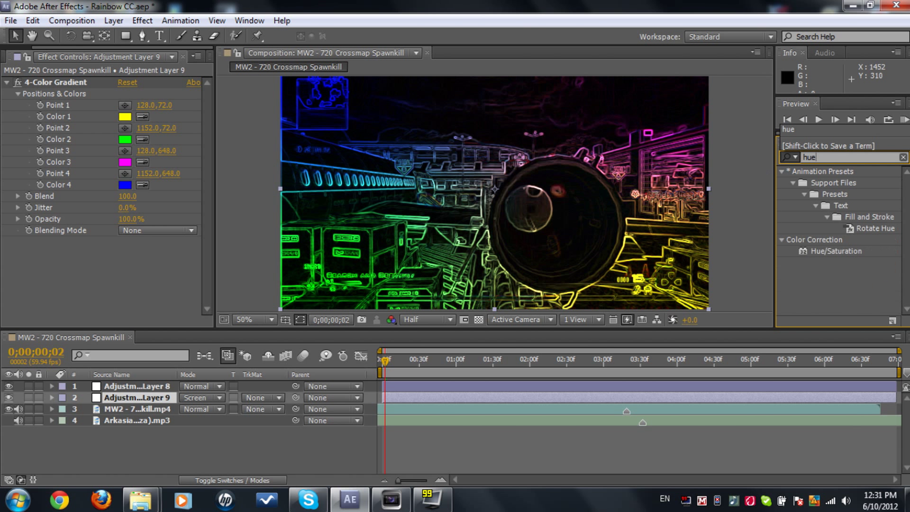
# Step: Apply Hue/Saturation to the gradient layer and keyframe Master Hue to 10x at the clip end
pyautogui.moveTo(835, 251); pyautogui.dragTo(259, 259)
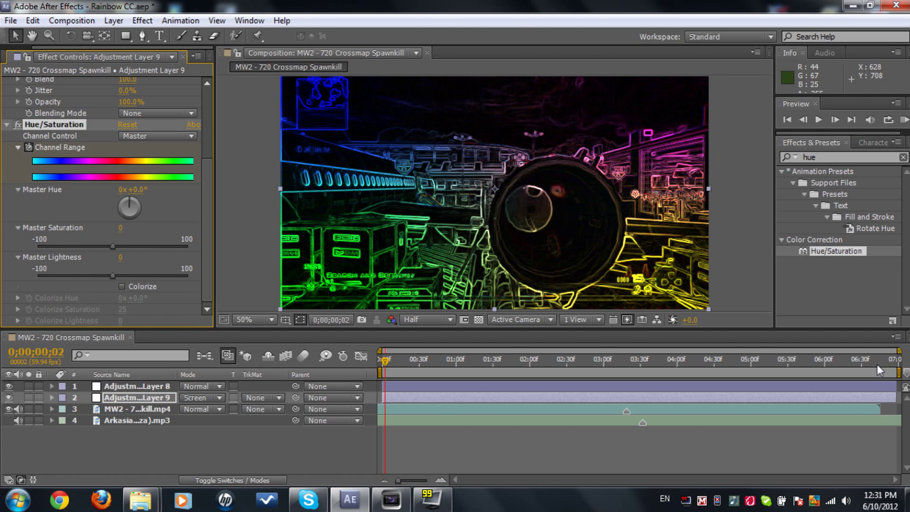
pyautogui.click(874, 360)
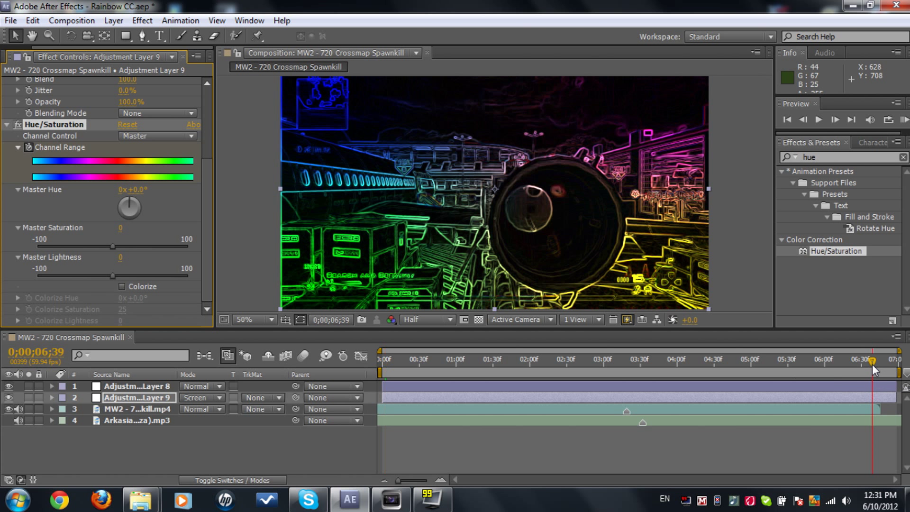
pyautogui.moveTo(873, 360); pyautogui.dragTo(880, 360)
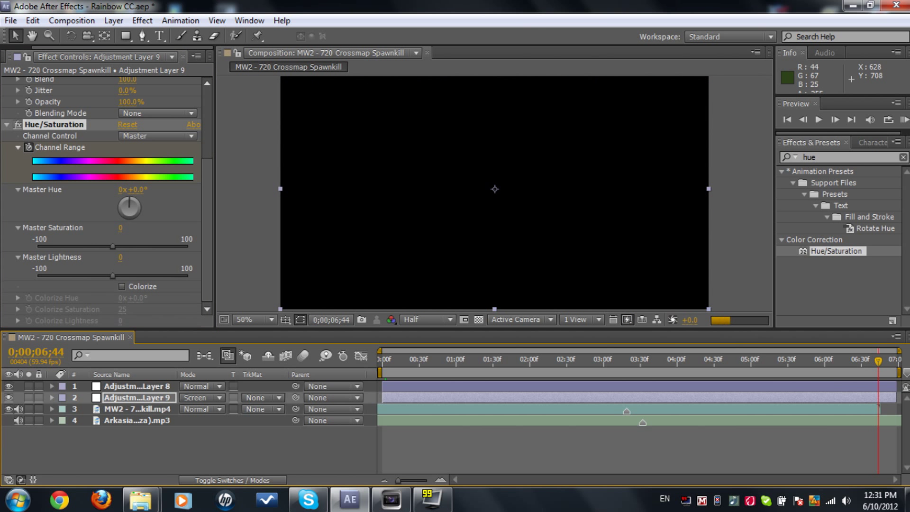
pyautogui.click(122, 190)
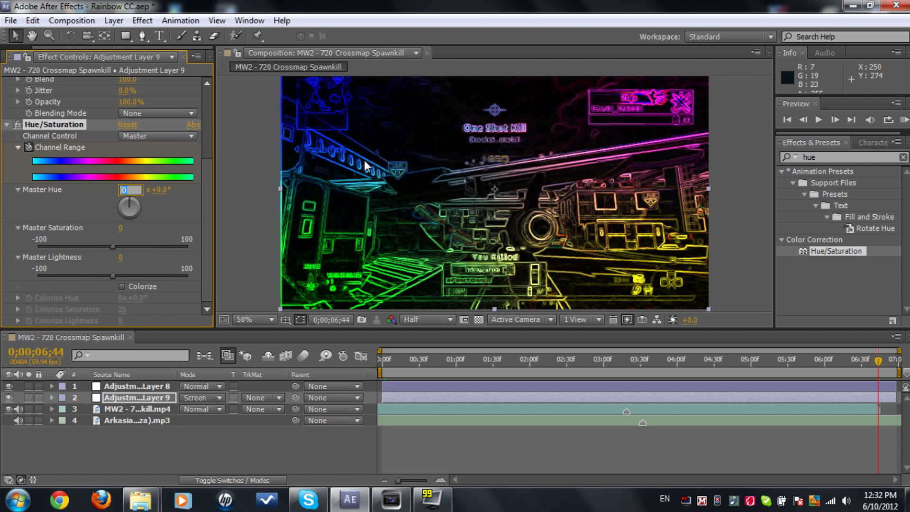
pyautogui.write('10')
pyautogui.press('Return')
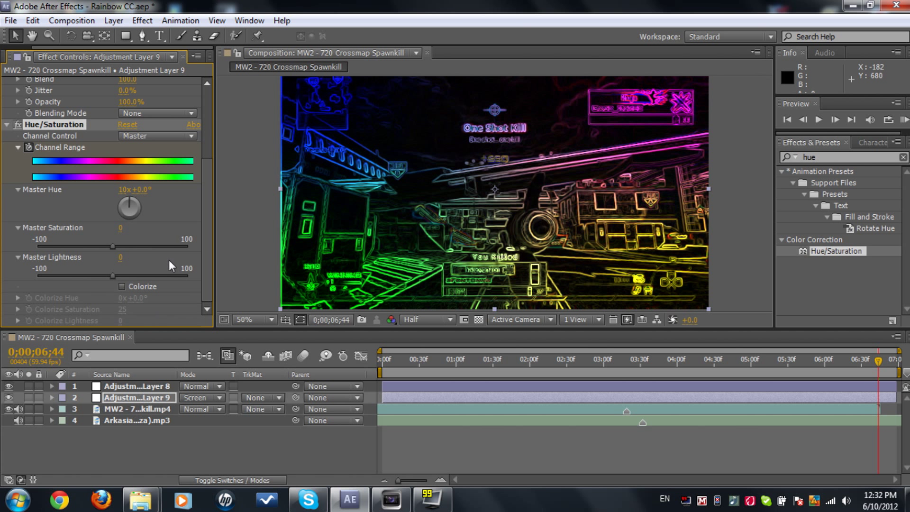
# Step: Preview the hue shift at 2:42 and 1:31, then return to the start
pyautogui.click(114, 20)
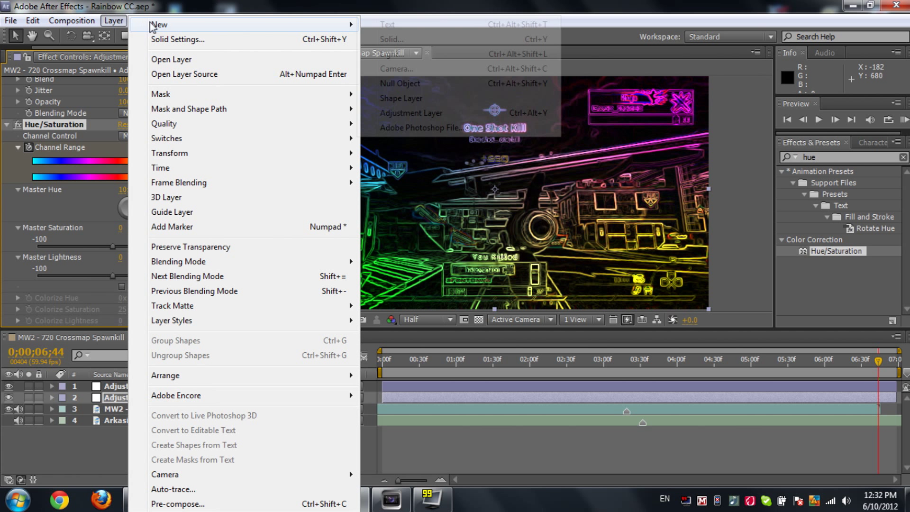
pyautogui.click(460, 6)
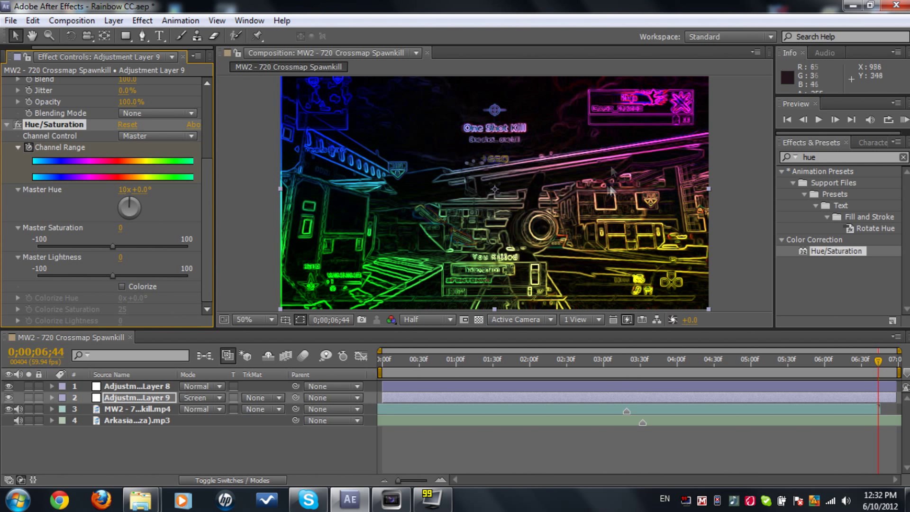
pyautogui.click(583, 361)
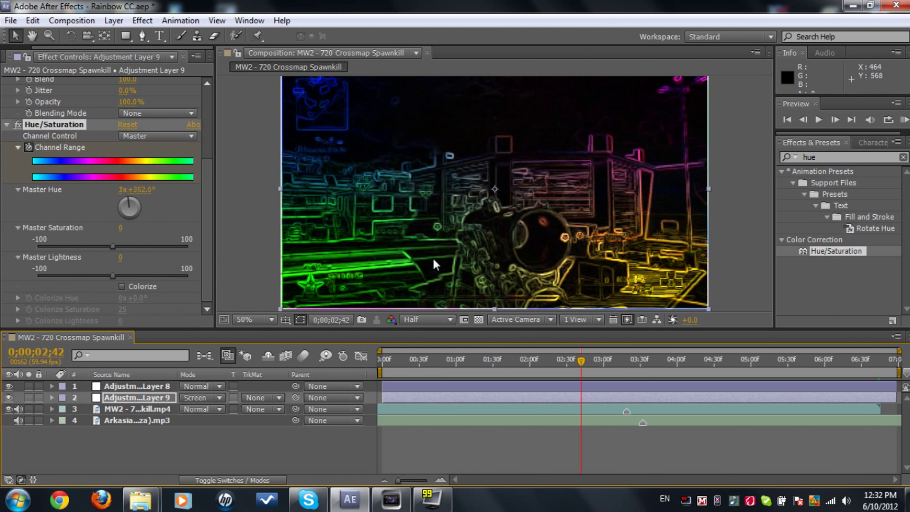
pyautogui.click(494, 361)
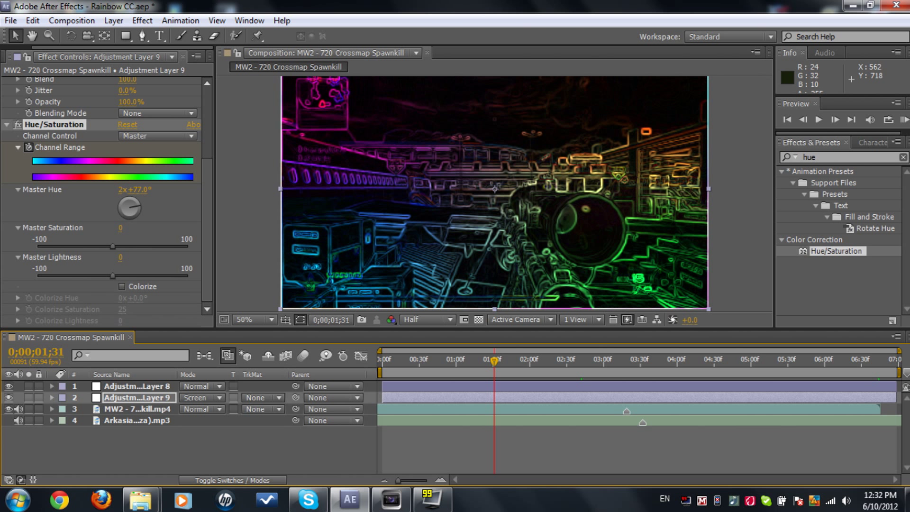
pyautogui.press('Home')
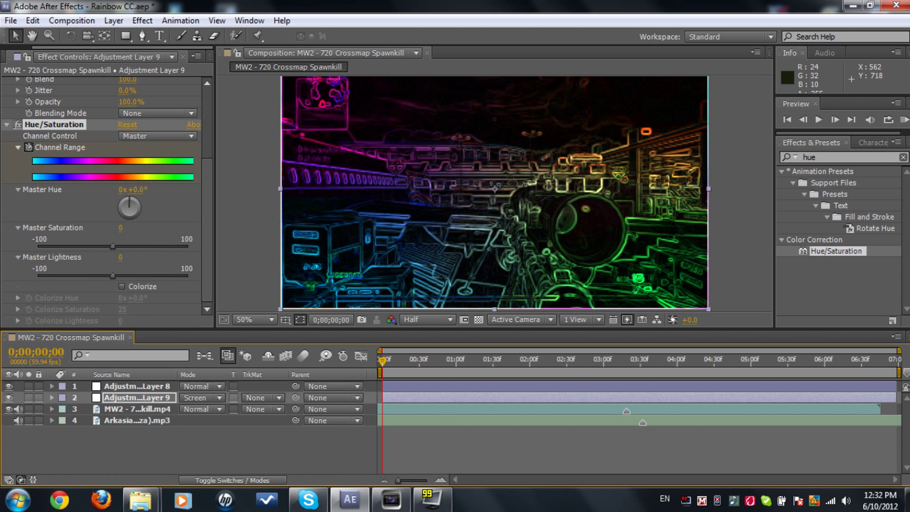
# Step: Add a top adjustment layer with the Looks effect and open its Magic Bullet Looks editor
pyautogui.click(116, 22)
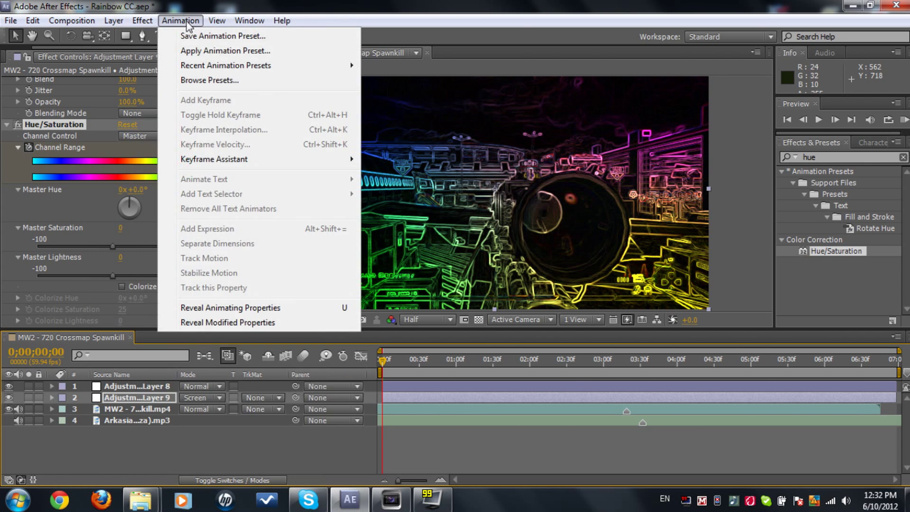
pyautogui.click(384, 113)
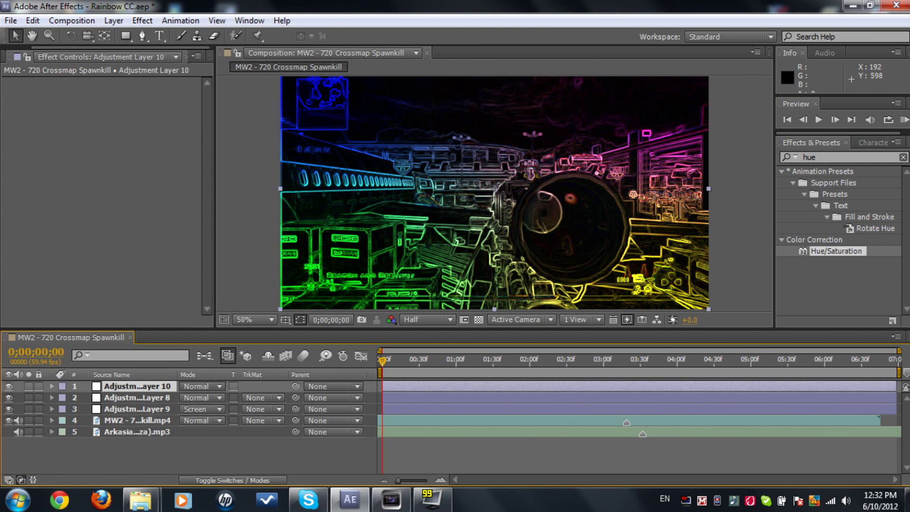
pyautogui.doubleClick(840, 158)
pyautogui.write('look')
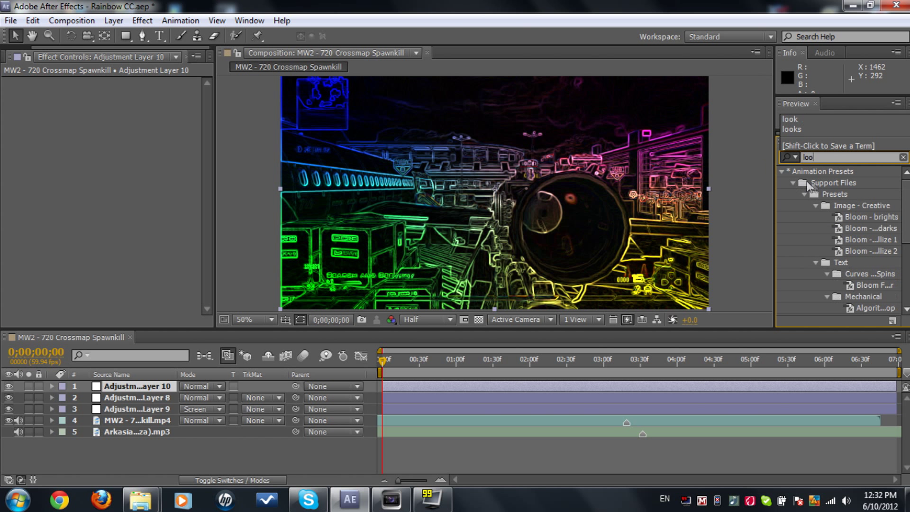
pyautogui.doubleClick(822, 182)
pyautogui.moveTo(409, 132); pyautogui.dragTo(462, 130)
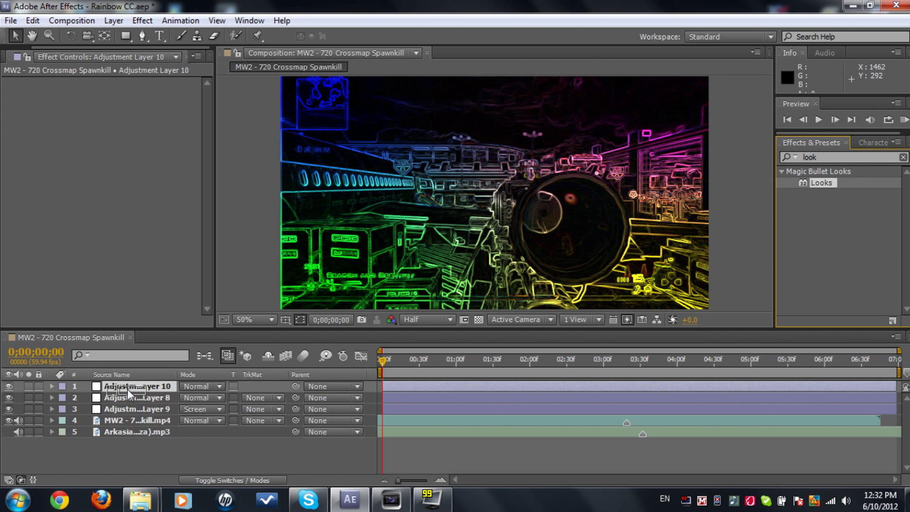
pyautogui.click(49, 118)
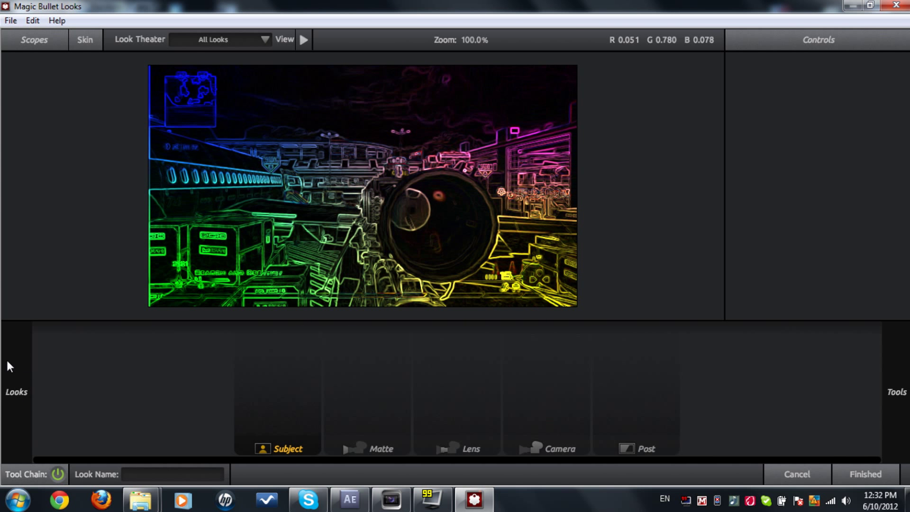
pyautogui.moveTo(16, 391)
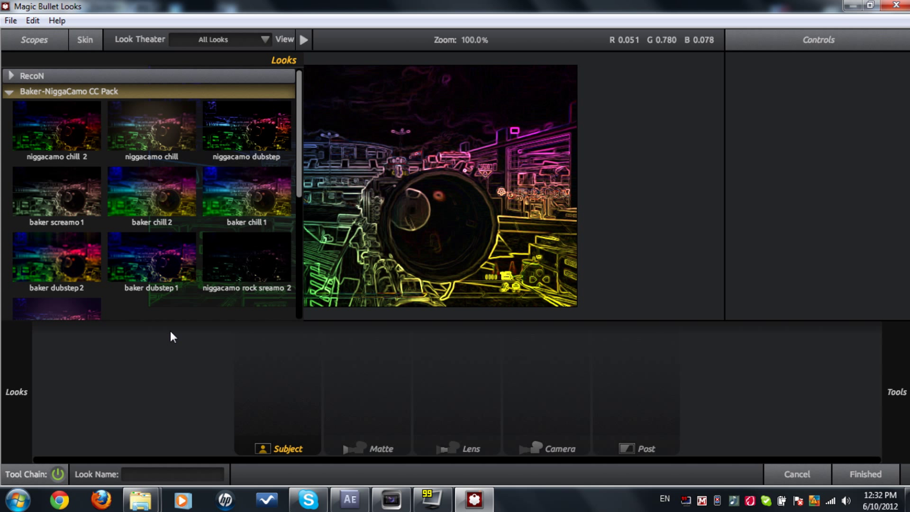
# Step: Apply the 'baker dubstep1' preset look and finish back to After Effects
pyautogui.doubleClick(163, 259)
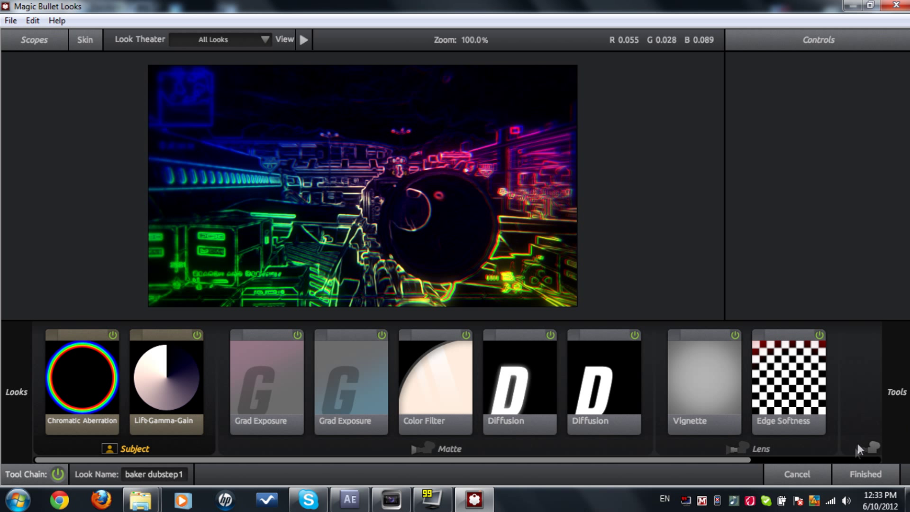
pyautogui.click(866, 474)
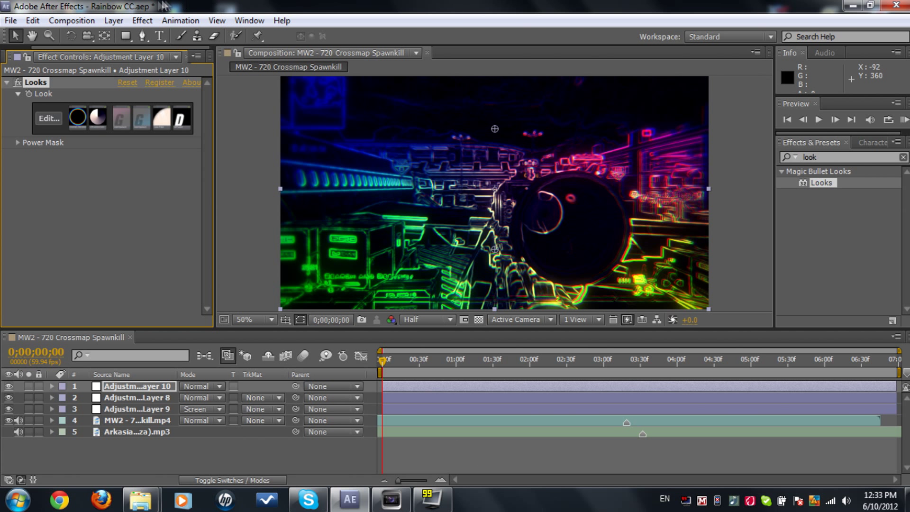
# Step: Add Explorsion.wmv from the Project panel as the composition's top layer
pyautogui.click(10, 57)
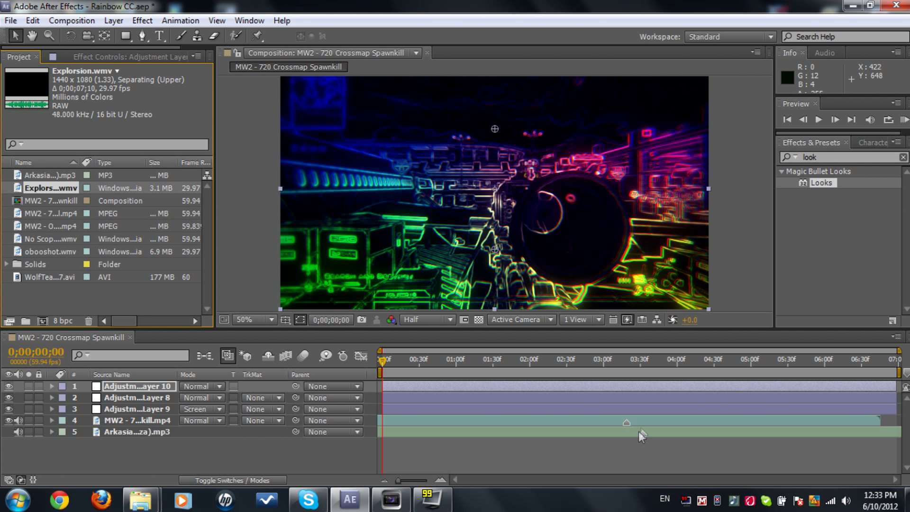
pyautogui.click(657, 361)
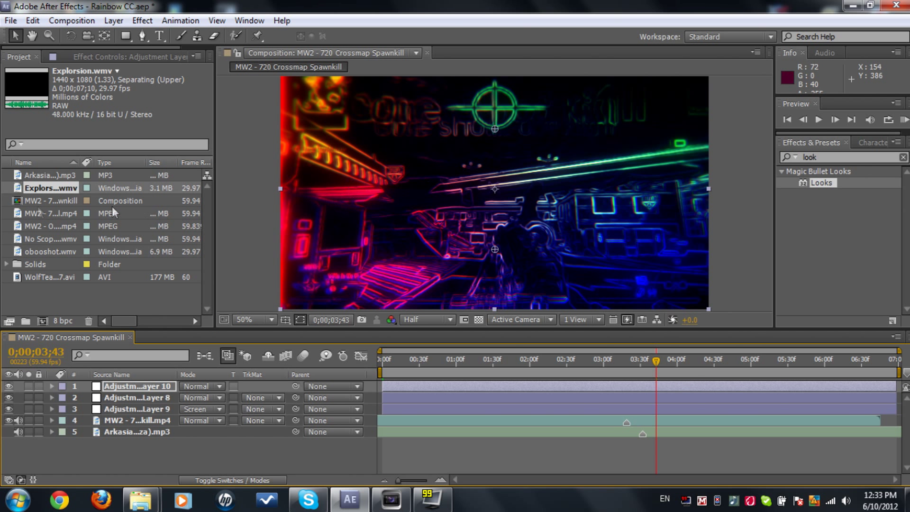
pyautogui.moveTo(51, 188); pyautogui.dragTo(134, 385)
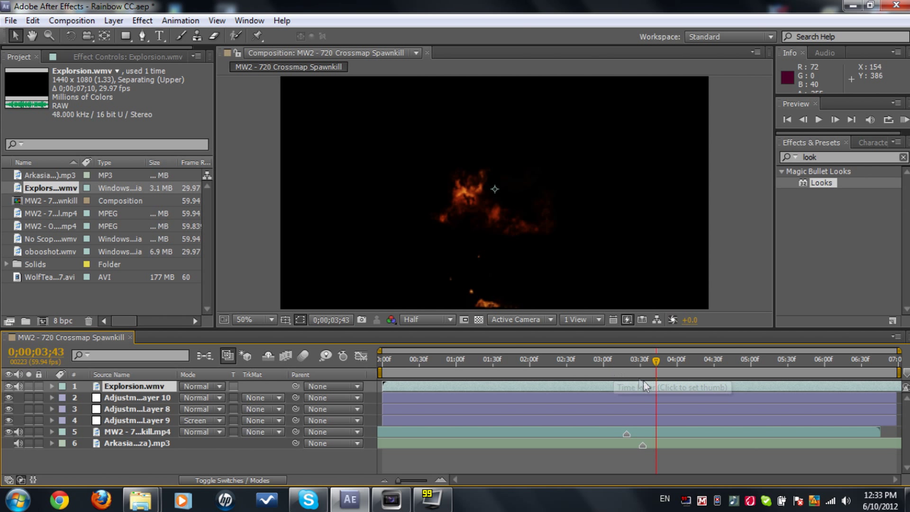
# Step: Slide the explosion layer so it starts around 3;25, just before the 3:30 mark
pyautogui.moveTo(527, 392); pyautogui.dragTo(638, 398)
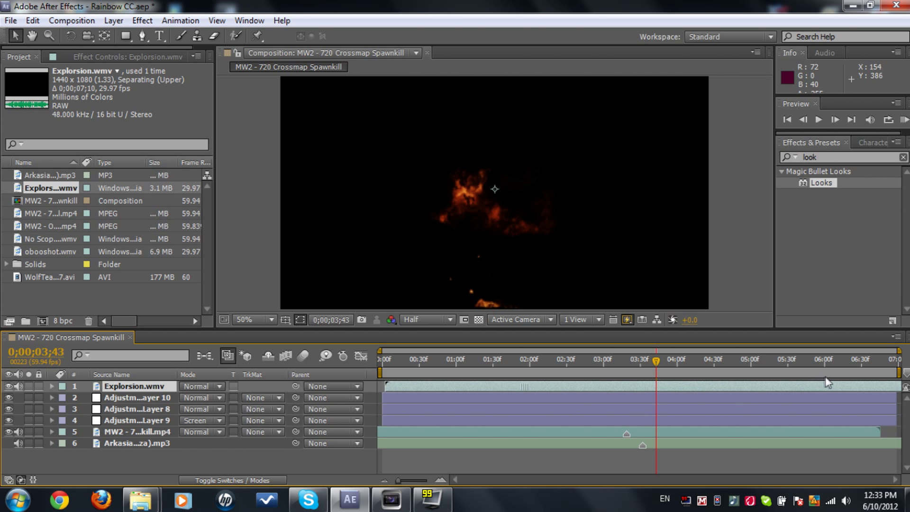
pyautogui.moveTo(829, 382); pyautogui.dragTo(888, 383)
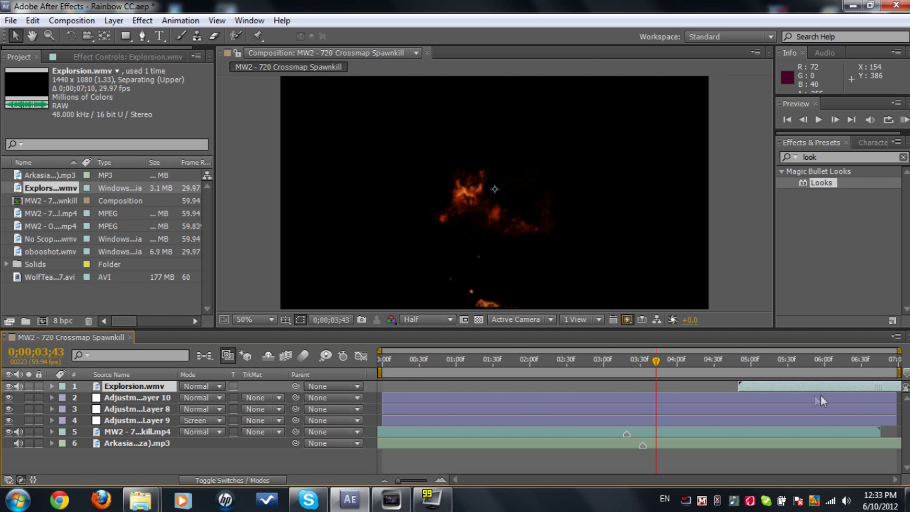
pyautogui.moveTo(790, 384); pyautogui.dragTo(686, 388)
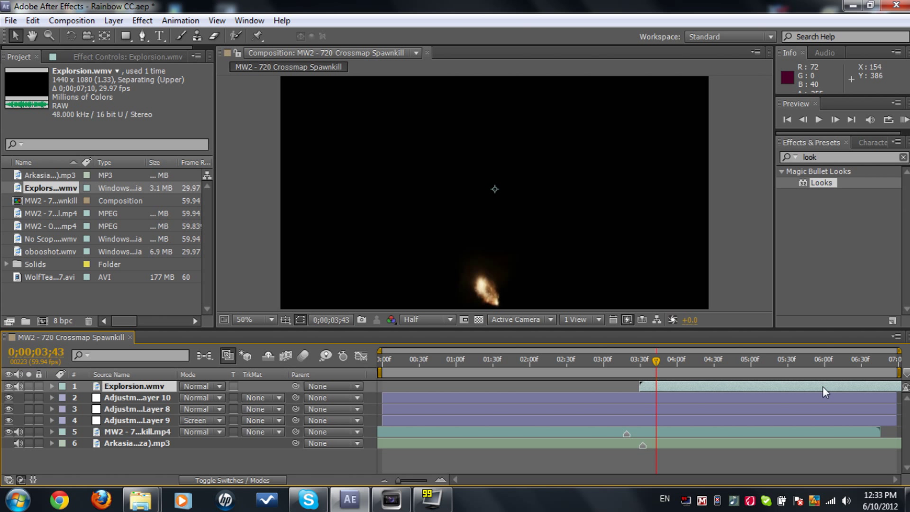
pyautogui.moveTo(823, 390); pyautogui.dragTo(808, 387)
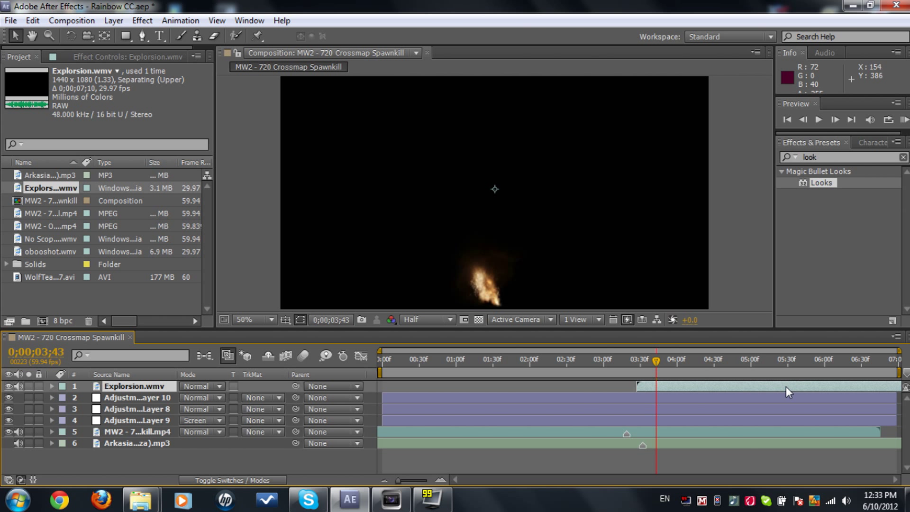
pyautogui.moveTo(785, 391); pyautogui.dragTo(757, 395)
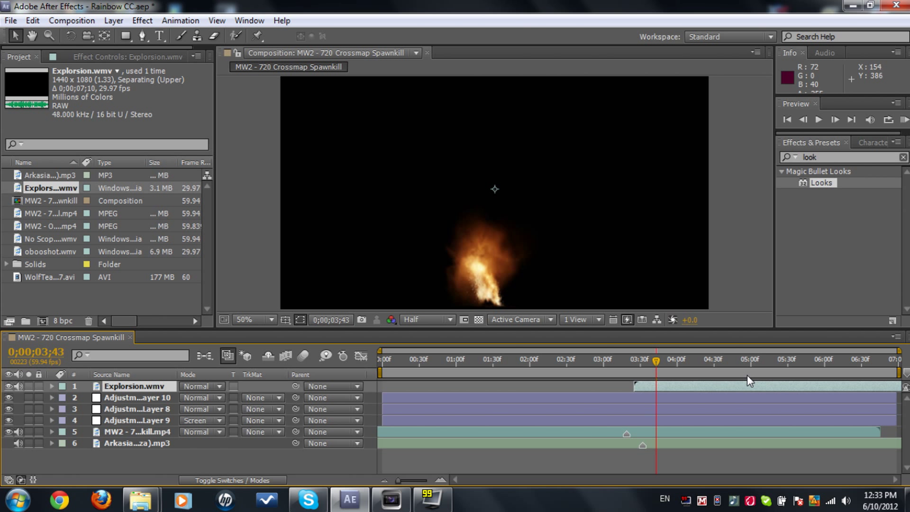
pyautogui.moveTo(749, 387); pyautogui.dragTo(746, 387)
pyautogui.moveTo(819, 388); pyautogui.dragTo(817, 388)
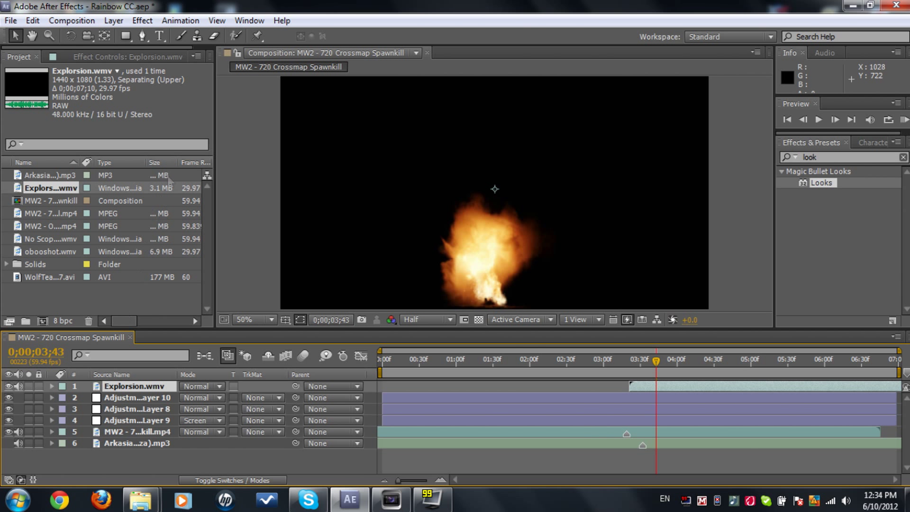
# Step: Apply Luma Key to the explosion layer and place it under the adjustment layers
pyautogui.click(847, 157)
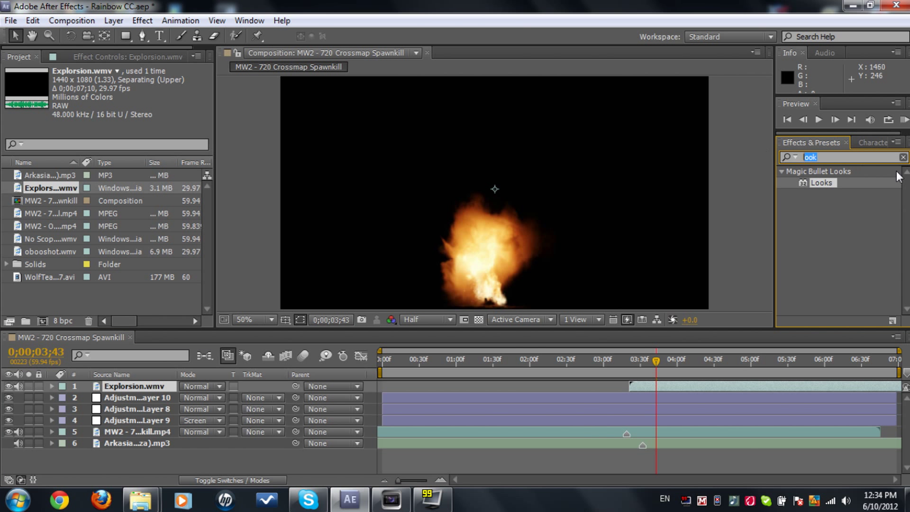
pyautogui.write('luma')
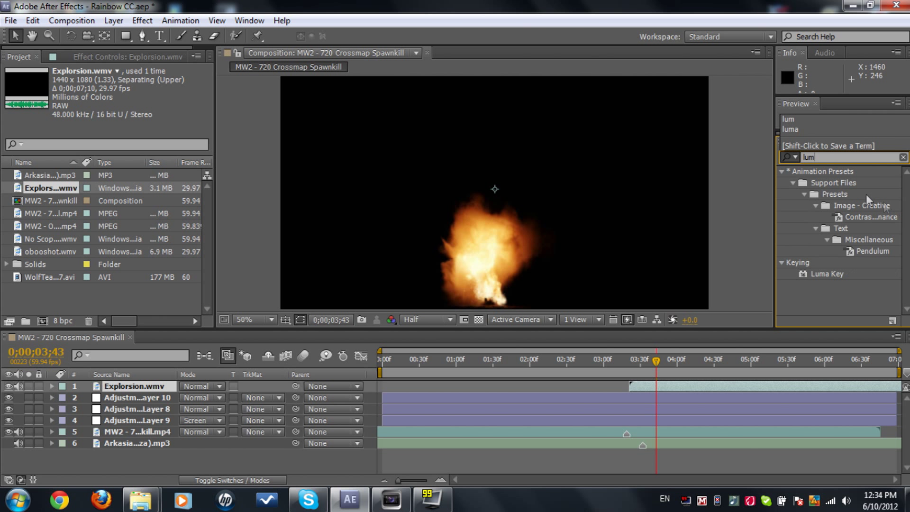
pyautogui.moveTo(826, 183); pyautogui.dragTo(121, 386)
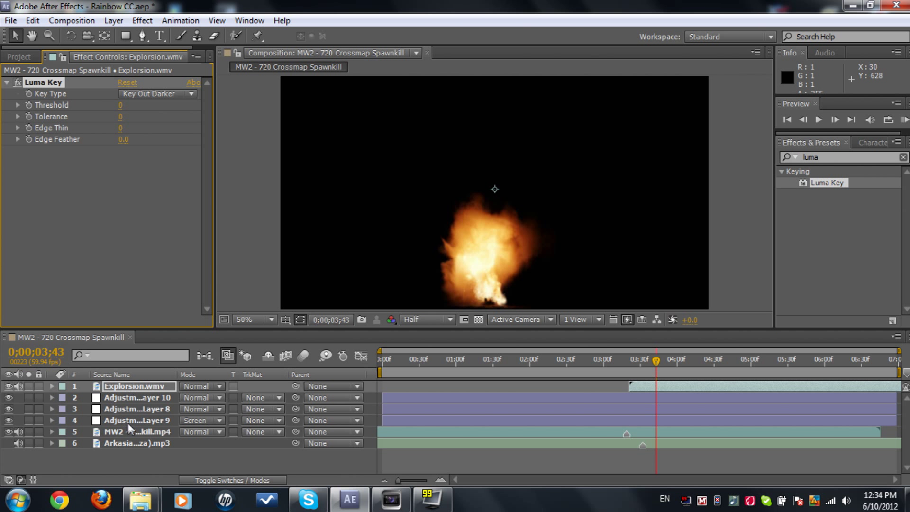
pyautogui.moveTo(139, 386); pyautogui.dragTo(140, 424)
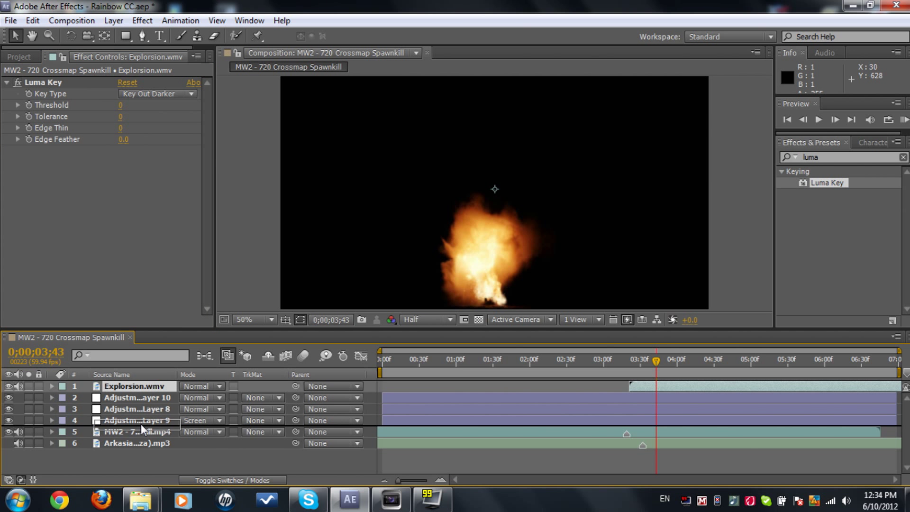
# Step: Try Screen blending on the explosion layer, then revert it to Normal
pyautogui.click(220, 421)
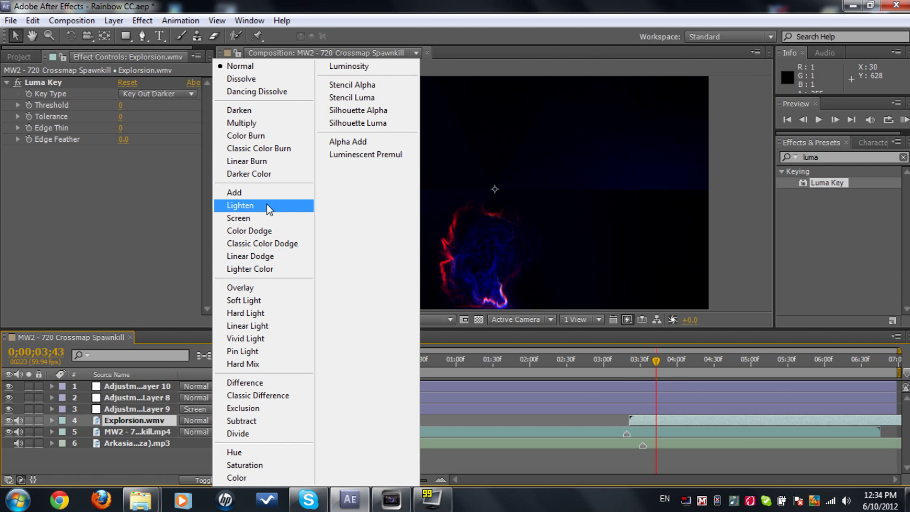
pyautogui.click(266, 218)
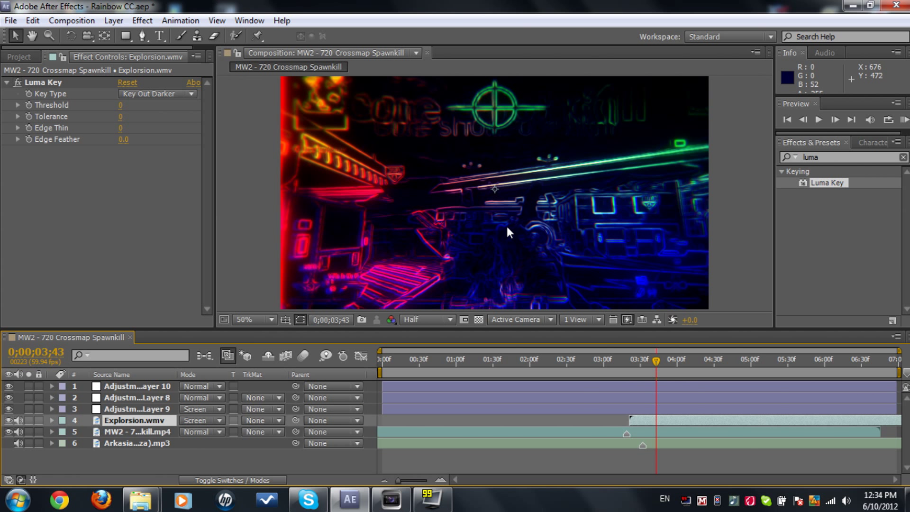
pyautogui.click(206, 419)
pyautogui.click(235, 61)
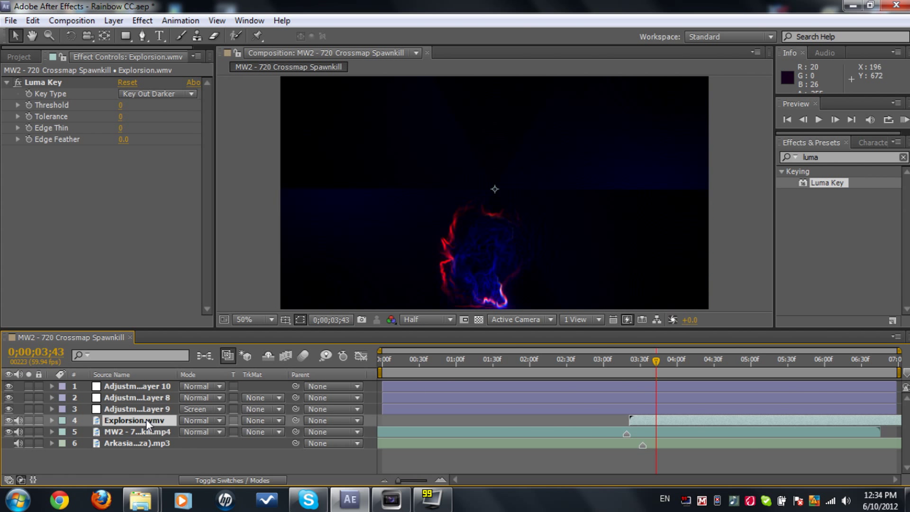
# Step: Set the Luma Key threshold to 20 and return the explosion beneath the adjustment layers
pyautogui.moveTo(146, 419); pyautogui.dragTo(145, 382)
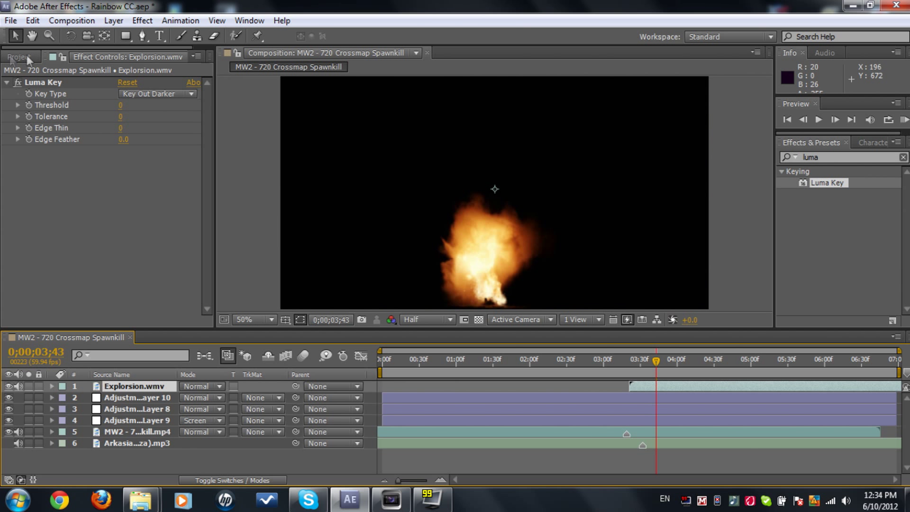
pyautogui.click(121, 105)
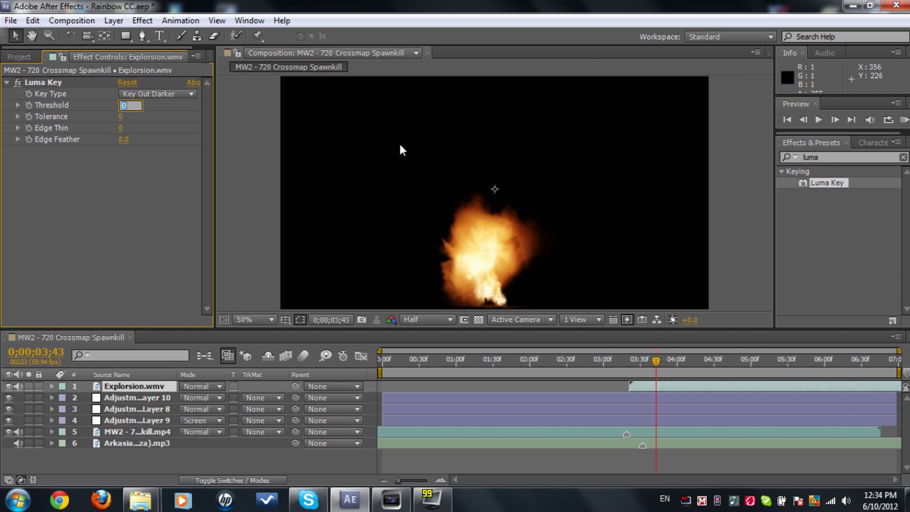
pyautogui.write('20')
pyautogui.press('Return')
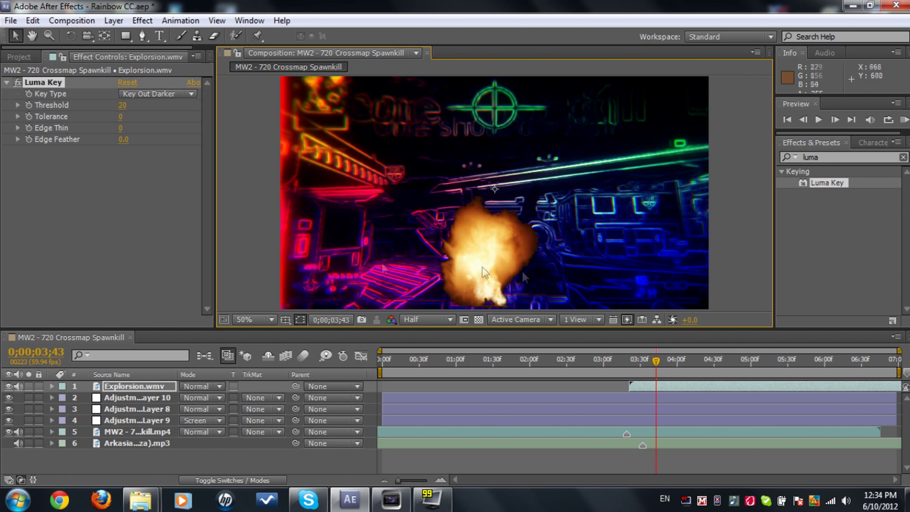
pyautogui.moveTo(144, 386); pyautogui.dragTo(147, 425)
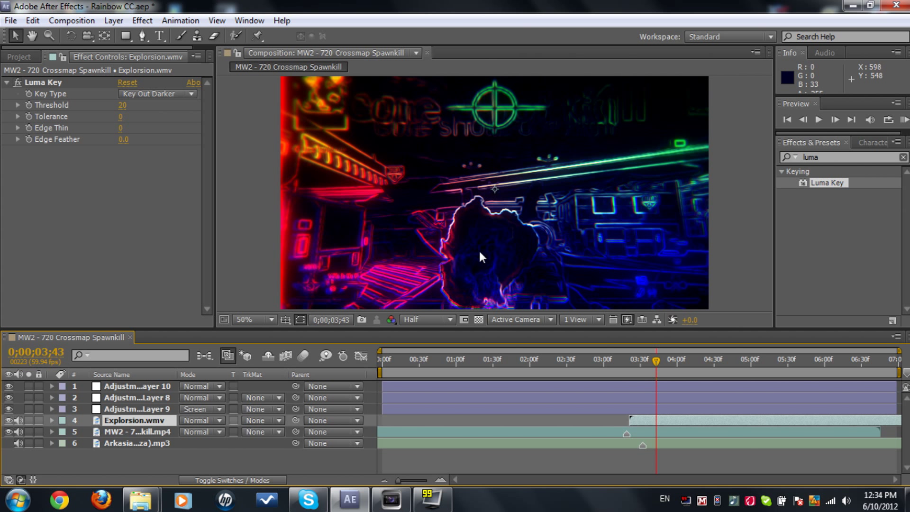
# Step: Create a default dark gray solid, move it just above the explosion, and hide the explosion layer
pyautogui.click(114, 20)
pyautogui.moveTo(160, 24)
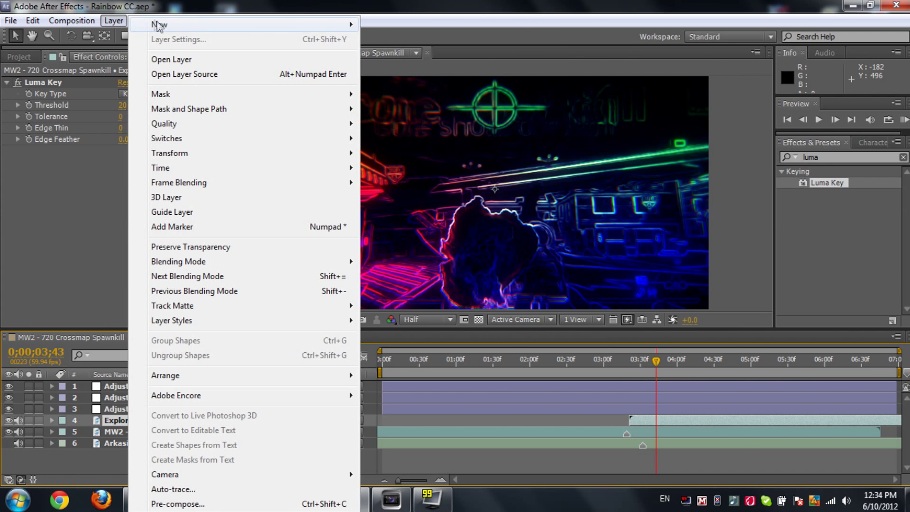
pyautogui.click(391, 40)
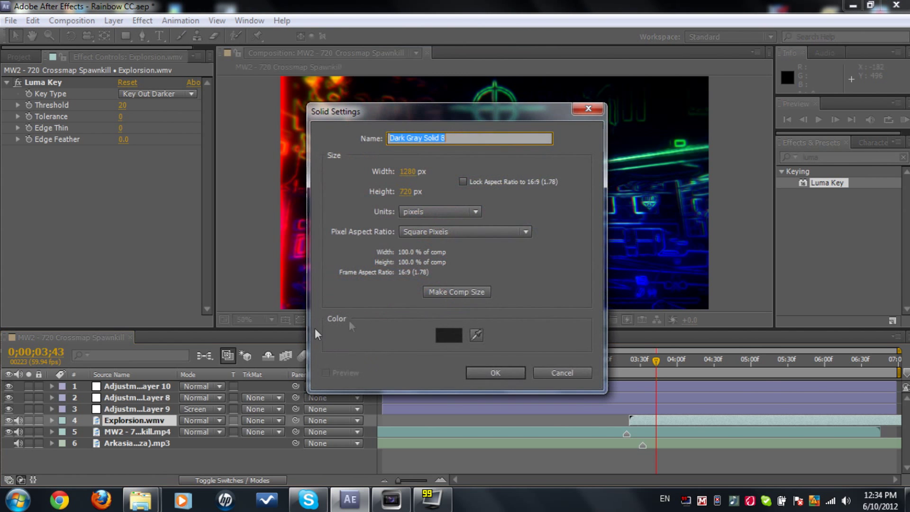
pyautogui.click(491, 376)
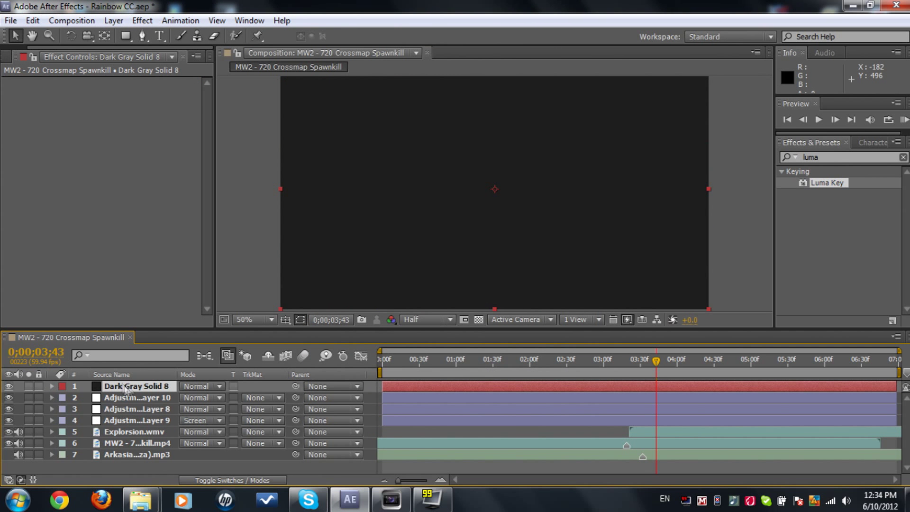
pyautogui.moveTo(128, 387)
pyautogui.mouseDown()
pyautogui.moveTo(126, 434)
pyautogui.moveTo(129, 426)
pyautogui.mouseUp()
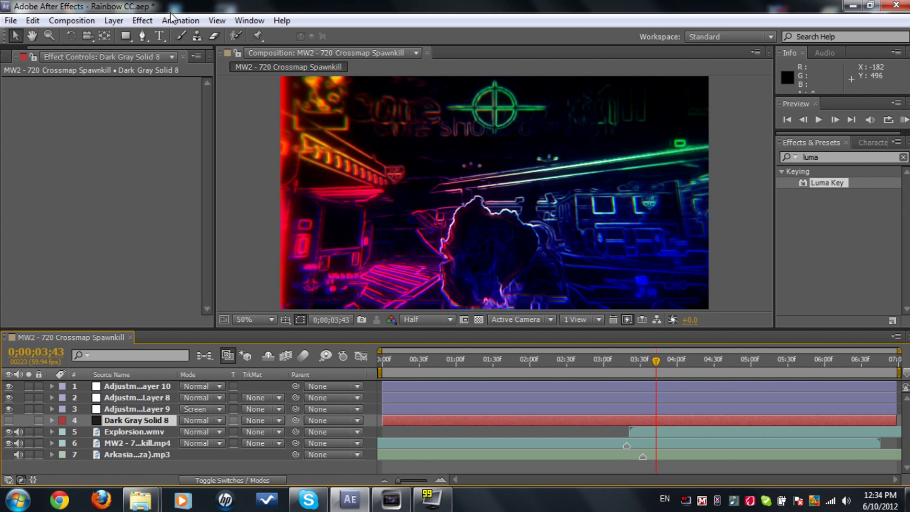
pyautogui.click(9, 432)
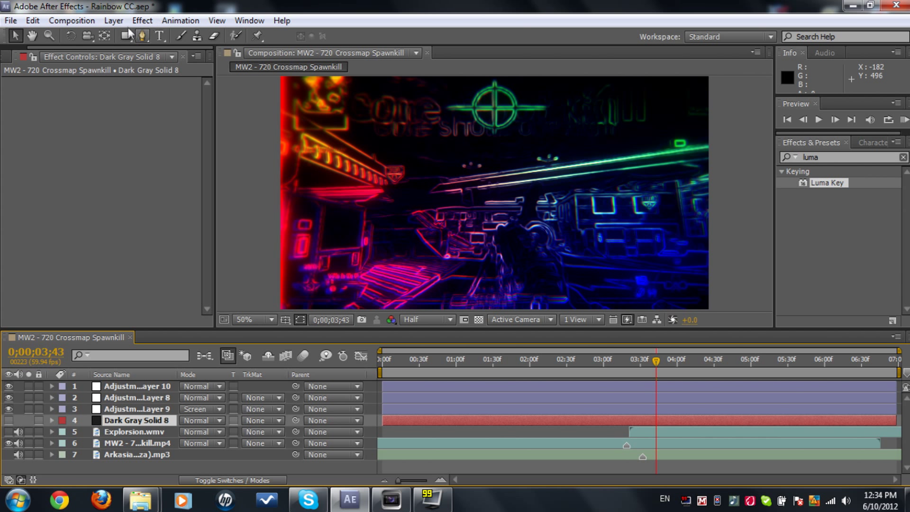
# Step: Draw a closed Pen mask on the solid across the upper scenery and gun barrel
pyautogui.click(144, 37)
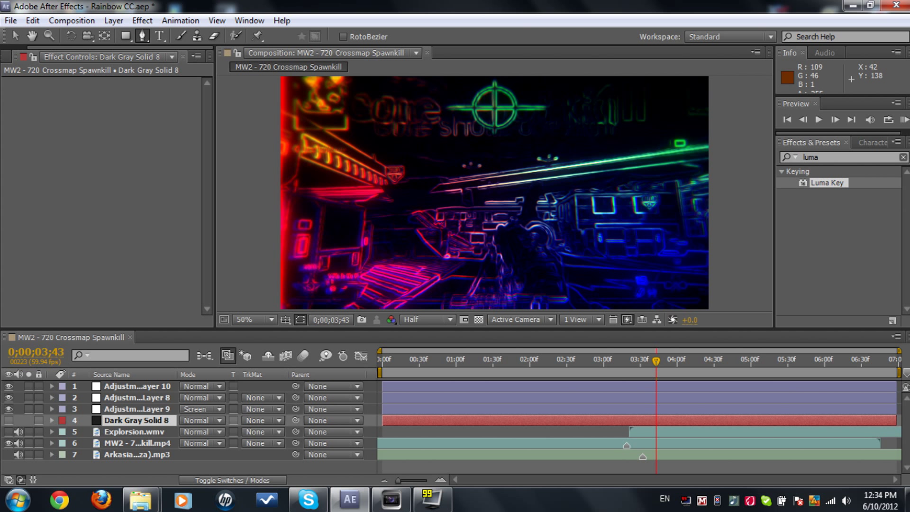
pyautogui.click(293, 113)
pyautogui.click(349, 146)
pyautogui.click(389, 164)
pyautogui.click(423, 176)
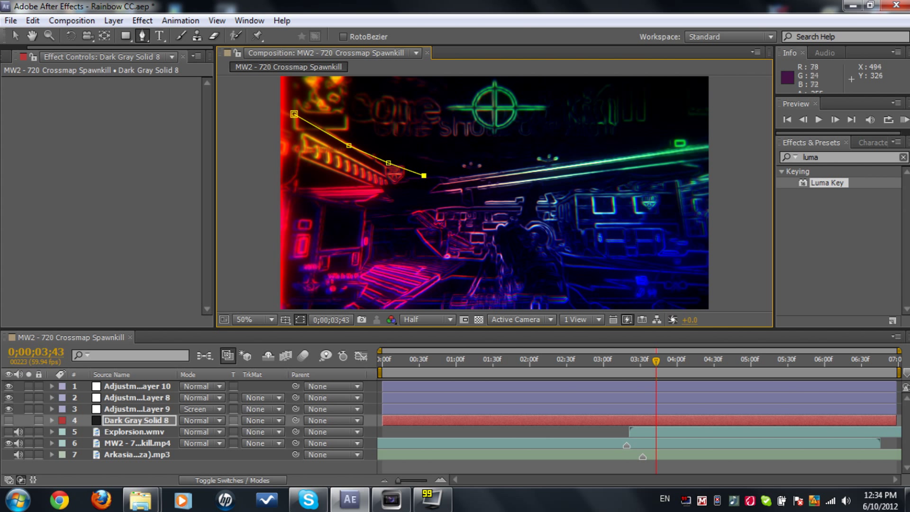
pyautogui.click(478, 176)
pyautogui.click(533, 169)
pyautogui.click(590, 162)
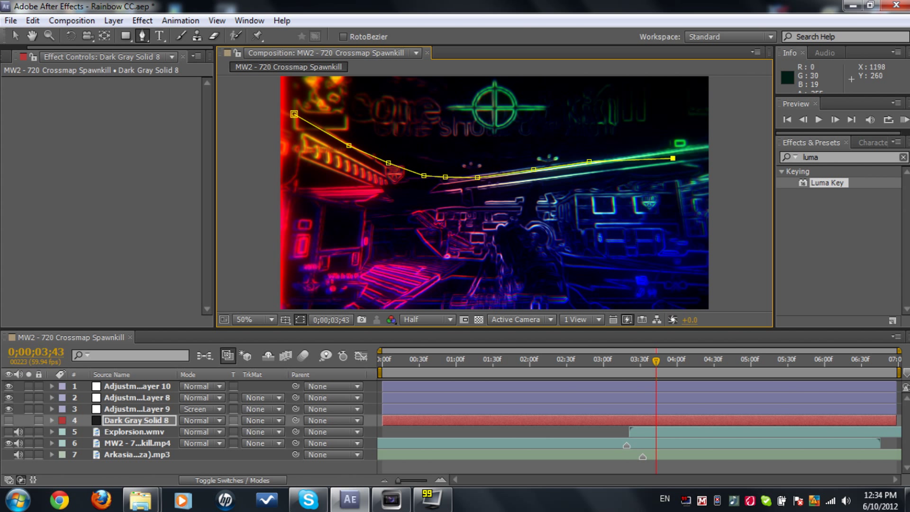
pyautogui.click(644, 151)
pyautogui.click(701, 140)
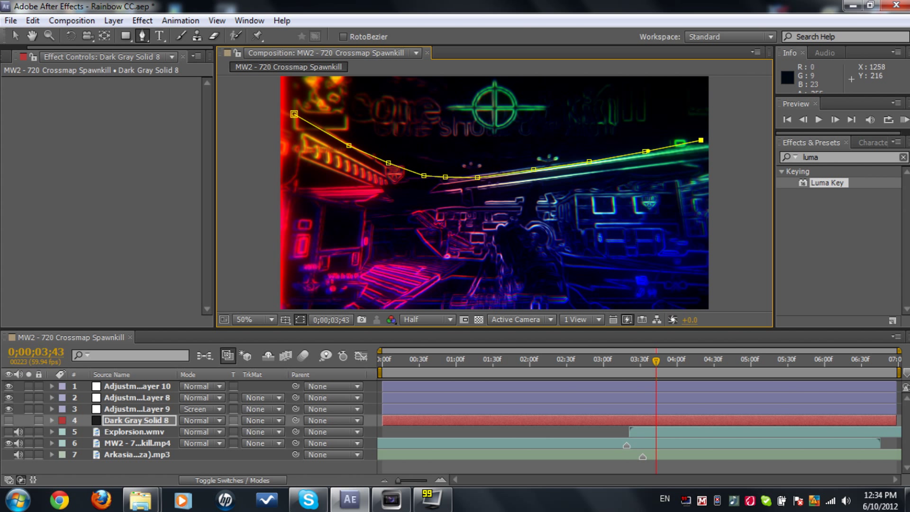
pyautogui.click(674, 159)
pyautogui.click(639, 170)
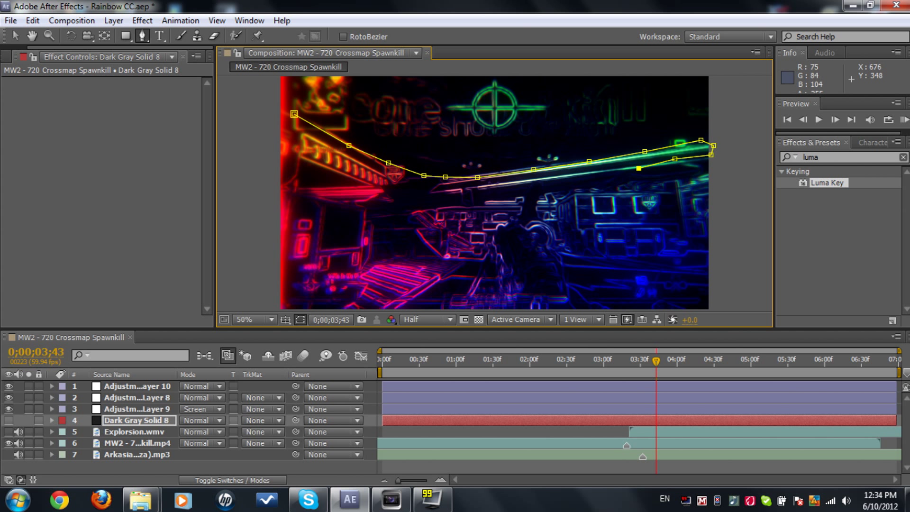
pyautogui.click(506, 184)
pyautogui.click(436, 193)
pyautogui.click(407, 193)
pyautogui.click(355, 205)
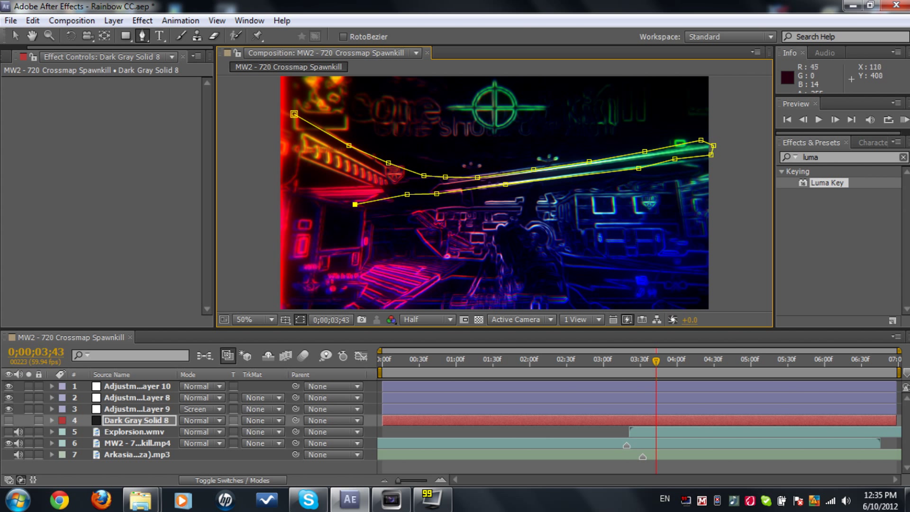
pyautogui.click(293, 194)
pyautogui.click(294, 114)
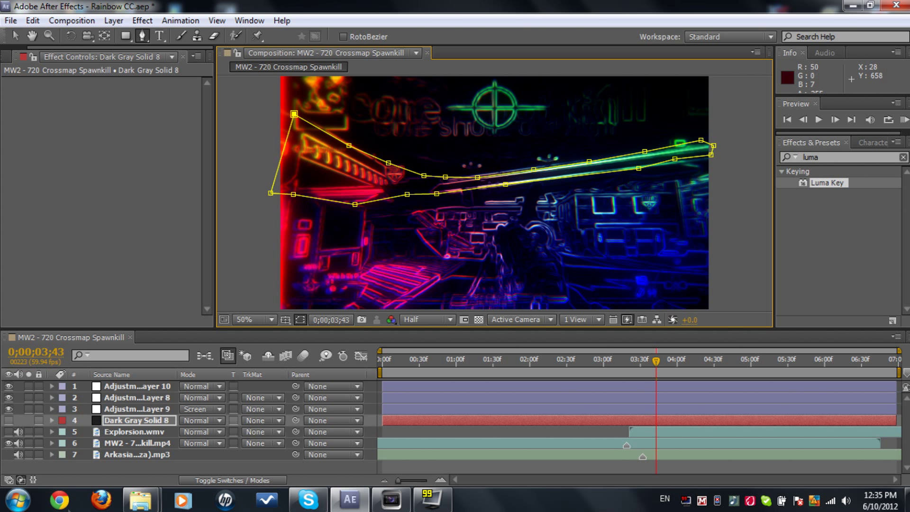
# Step: Show the explosion again and set its track matte to Alpha Inverted Matte
pyautogui.click(16, 432)
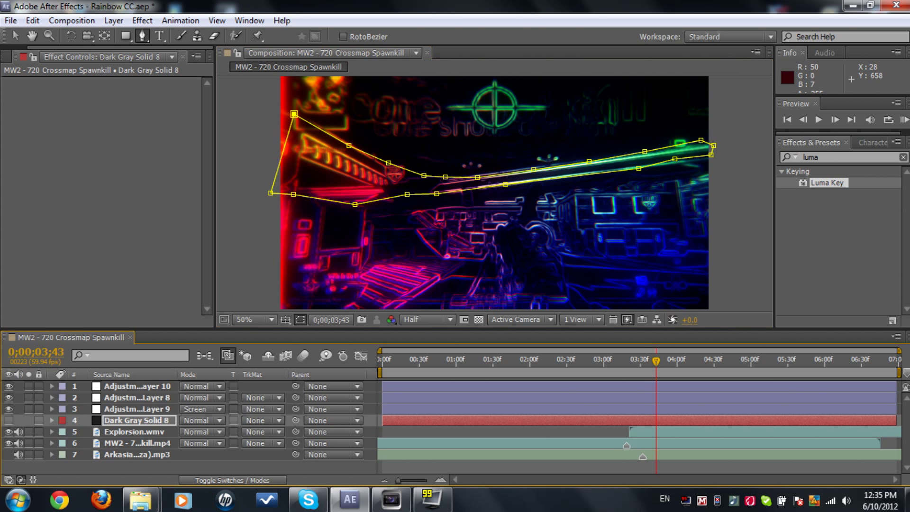
pyautogui.click(264, 431)
pyautogui.click(306, 418)
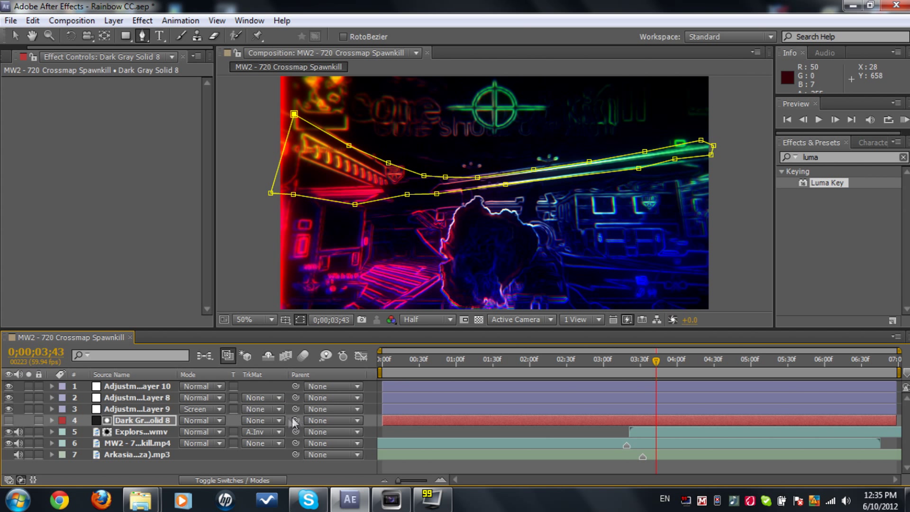
pyautogui.click(132, 431)
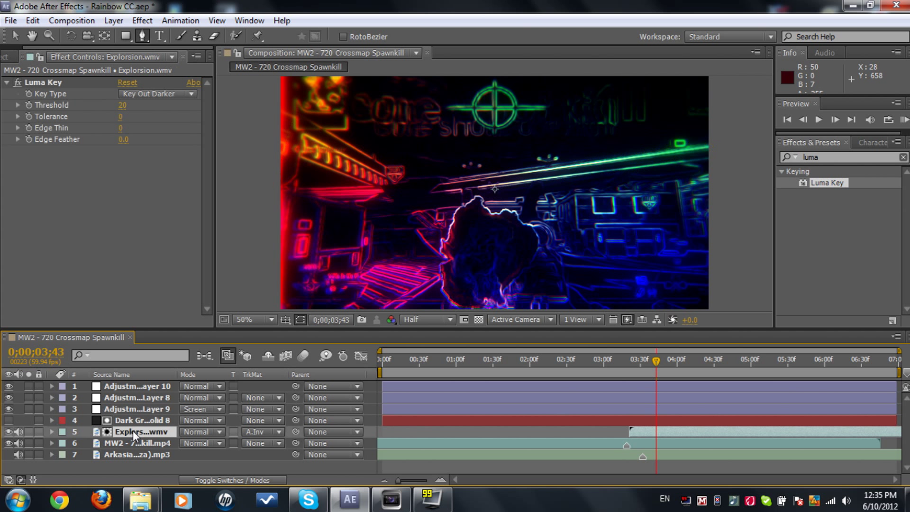
# Step: Scale the explosion layer to 150%
pyautogui.press('p')
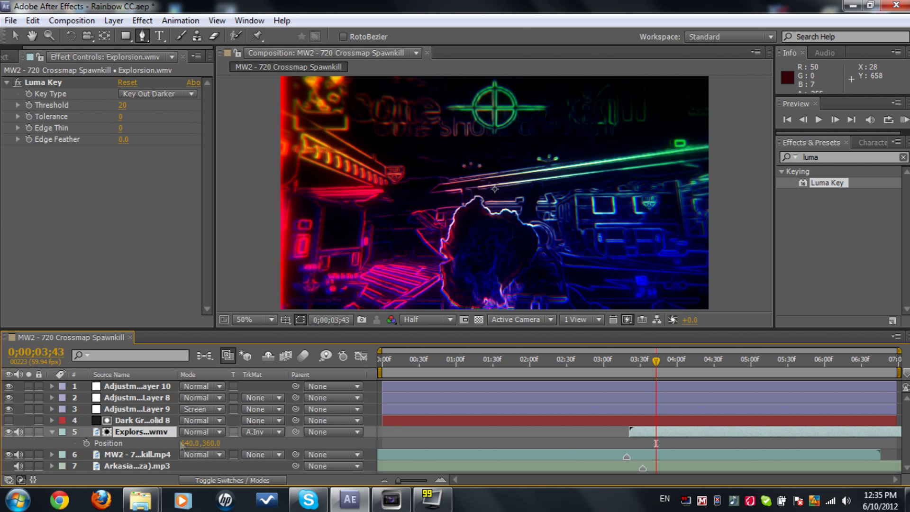
pyautogui.press('s')
pyautogui.click(202, 443)
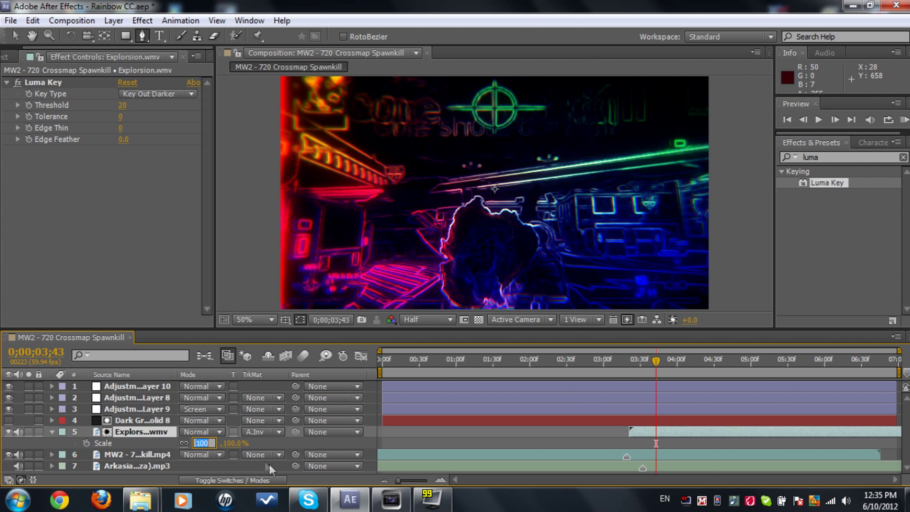
pyautogui.write('150')
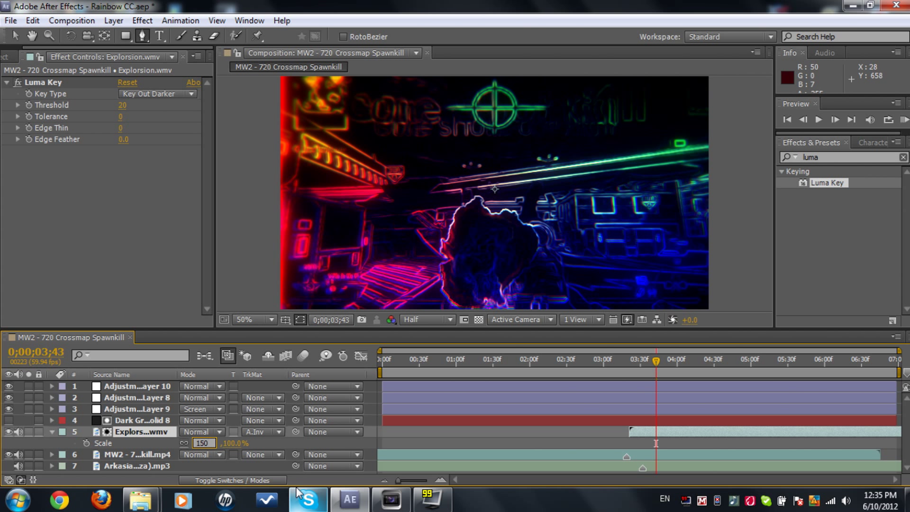
pyautogui.press('Return')
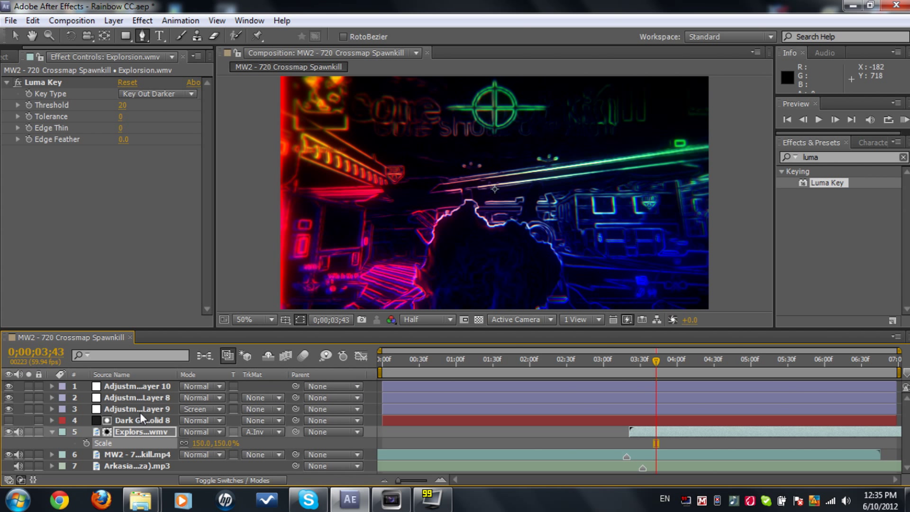
pyautogui.click(140, 432)
# Step: Position the explosion at 750, -80, then refine it to 790, -120
pyautogui.press('p')
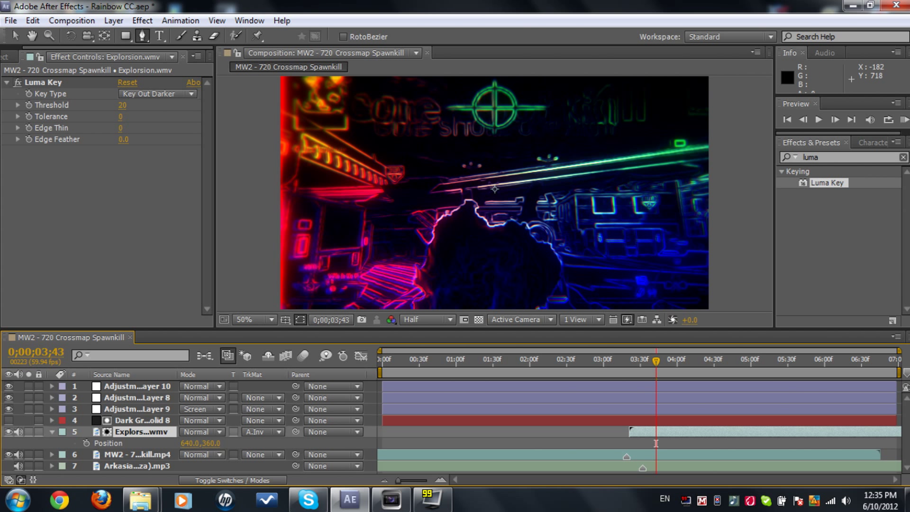
pyautogui.click(212, 443)
pyautogui.write('-50')
pyautogui.press('Return')
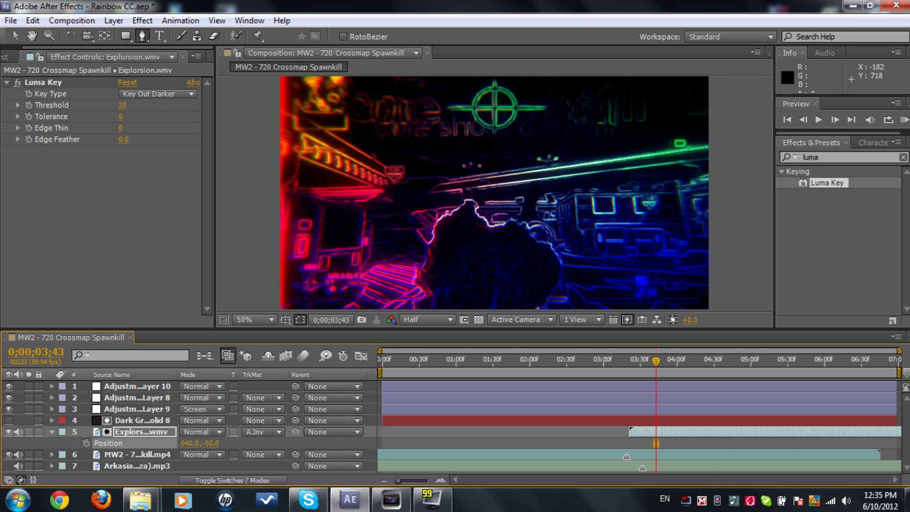
pyautogui.click(191, 443)
pyautogui.write('750')
pyautogui.press('Return')
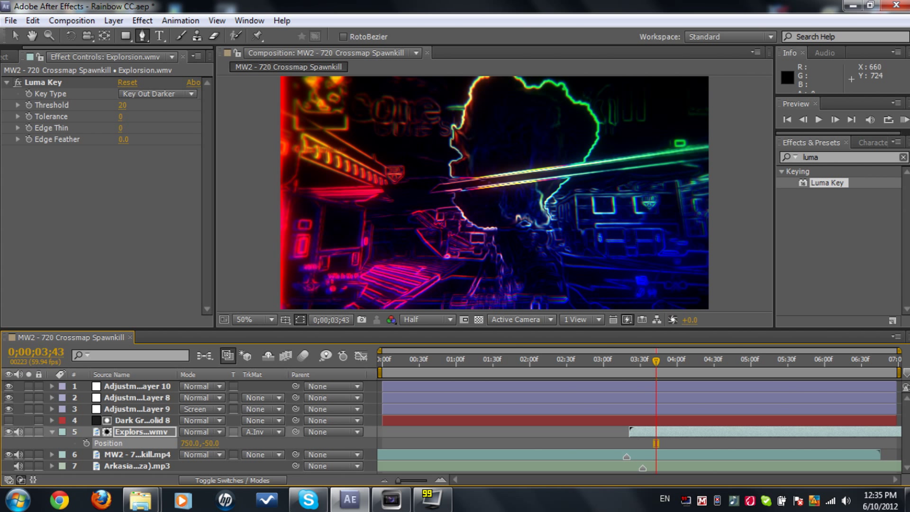
pyautogui.click(212, 443)
pyautogui.write('-80')
pyautogui.press('Return')
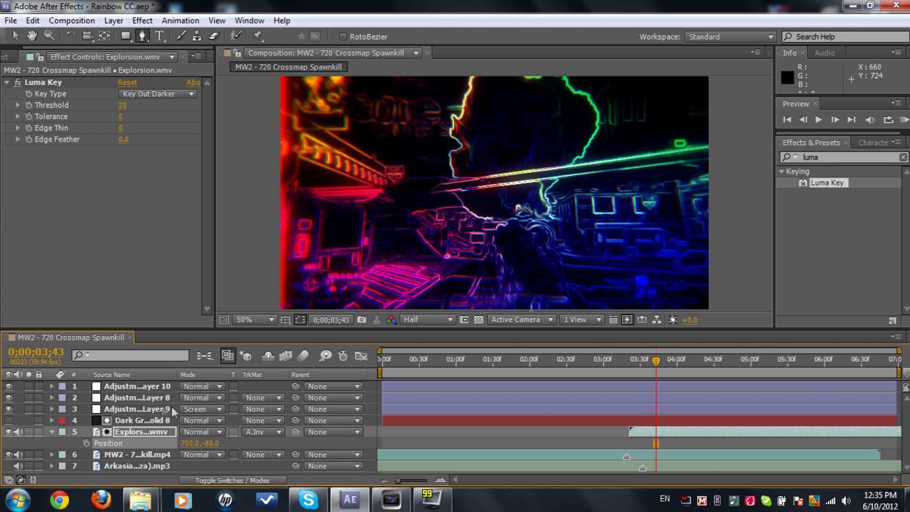
pyautogui.click(213, 443)
pyautogui.write('-120')
pyautogui.press('Return')
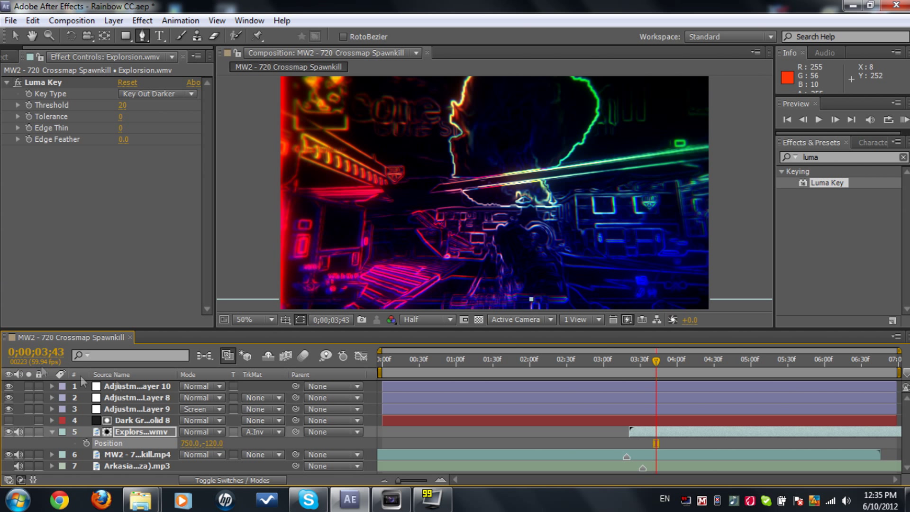
pyautogui.moveTo(189, 443); pyautogui.dragTo(203, 443)
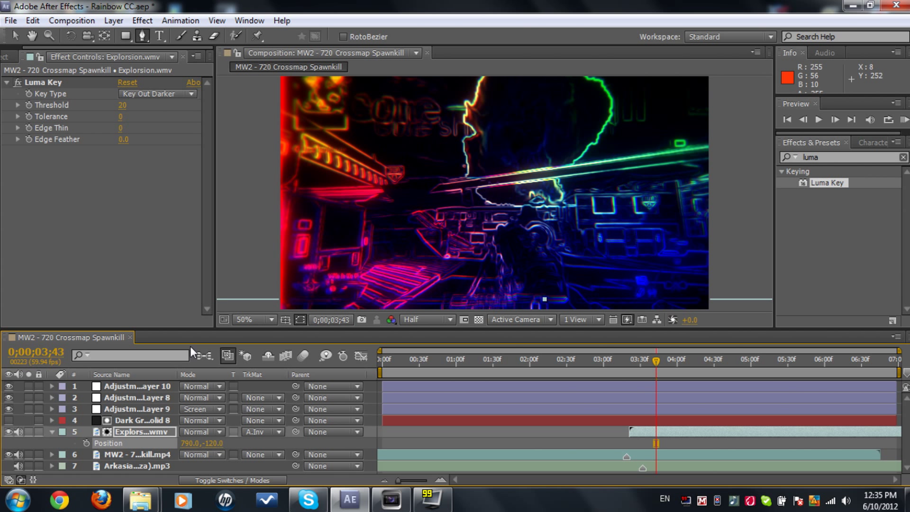
# Step: Move the explosion's position keyframe to 4;05
pyautogui.click(683, 359)
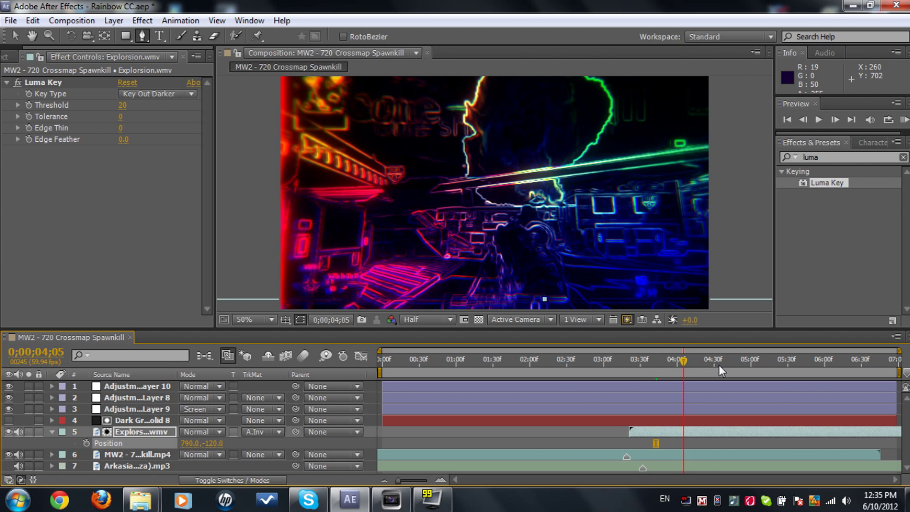
pyautogui.moveTo(656, 444); pyautogui.dragTo(683, 443)
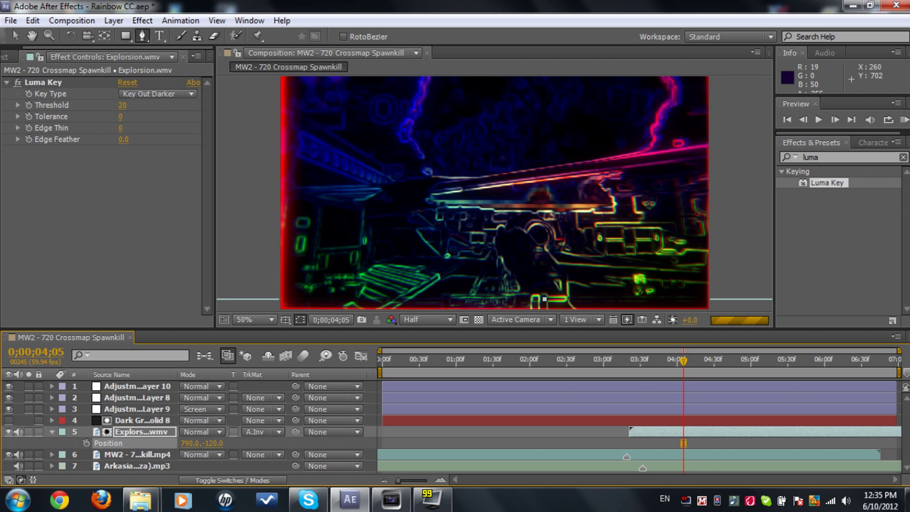
# Step: Keyframe Dark Gray Solid 8's Mask Path at 3;22
pyautogui.click(135, 421)
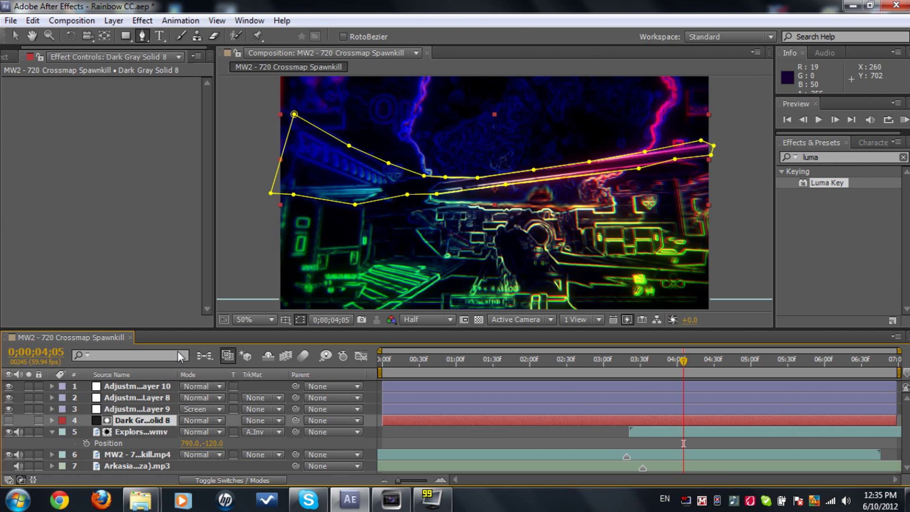
pyautogui.click(51, 421)
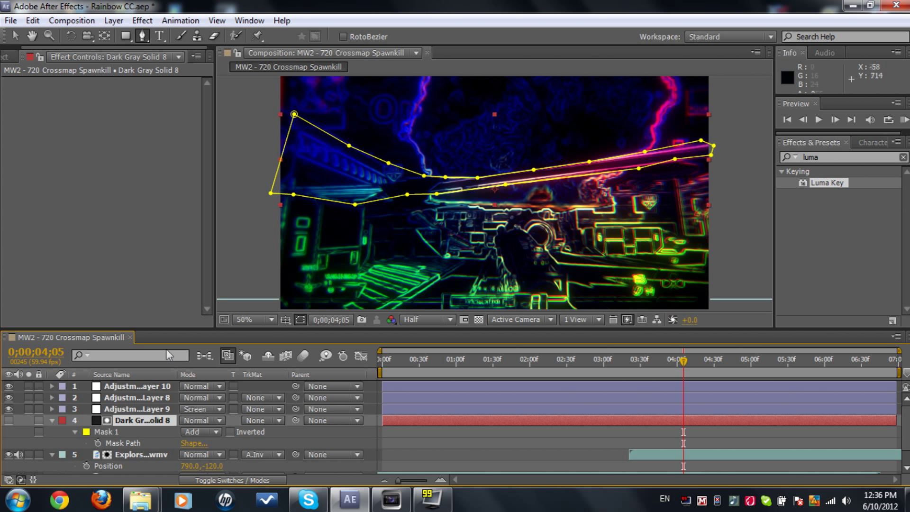
pyautogui.click(632, 367)
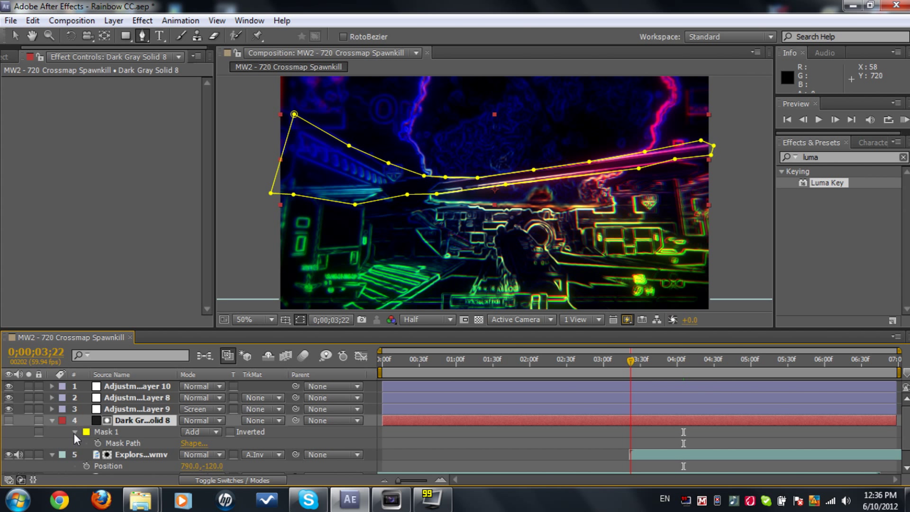
pyautogui.click(98, 445)
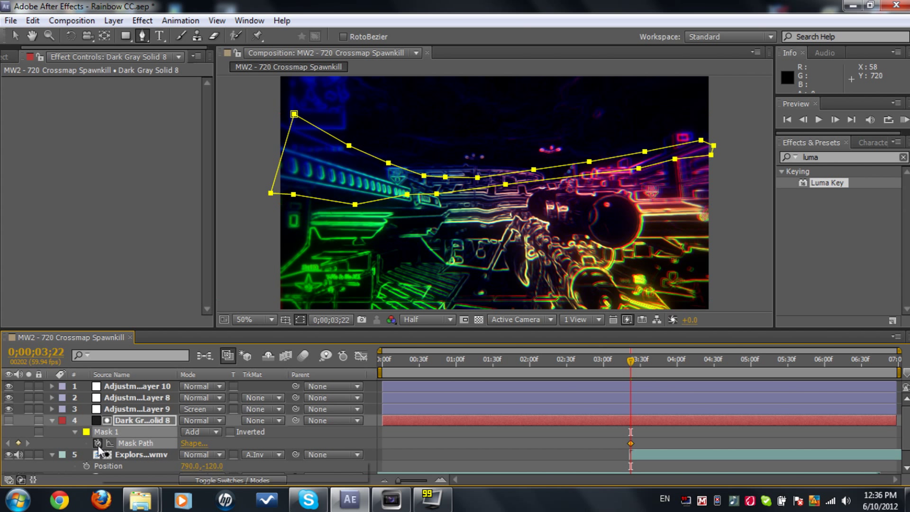
# Step: At 4;44, shift the whole mask up and left to set a second Mask Path key
pyautogui.click(701, 362)
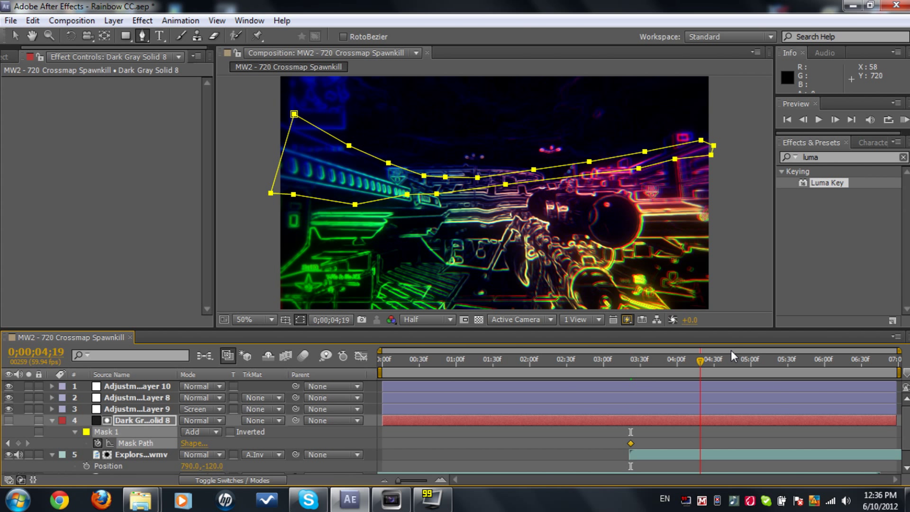
pyautogui.click(731, 357)
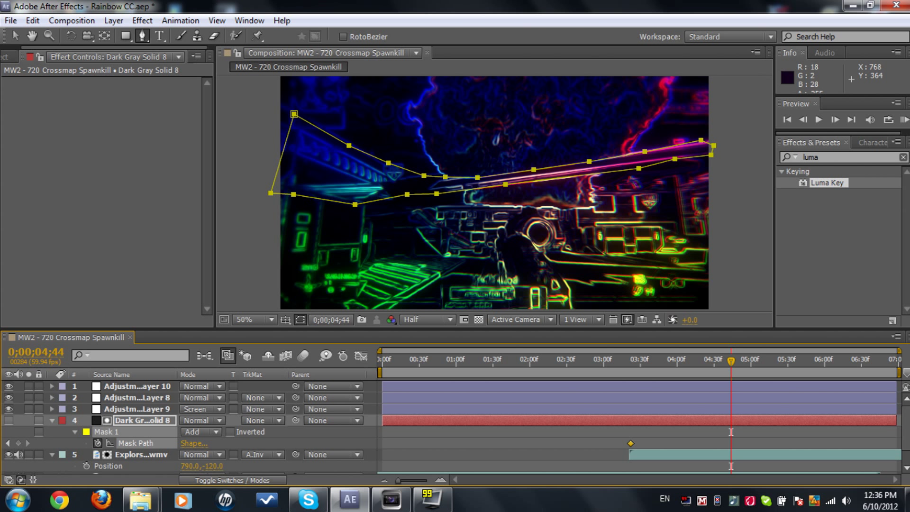
pyautogui.click(16, 37)
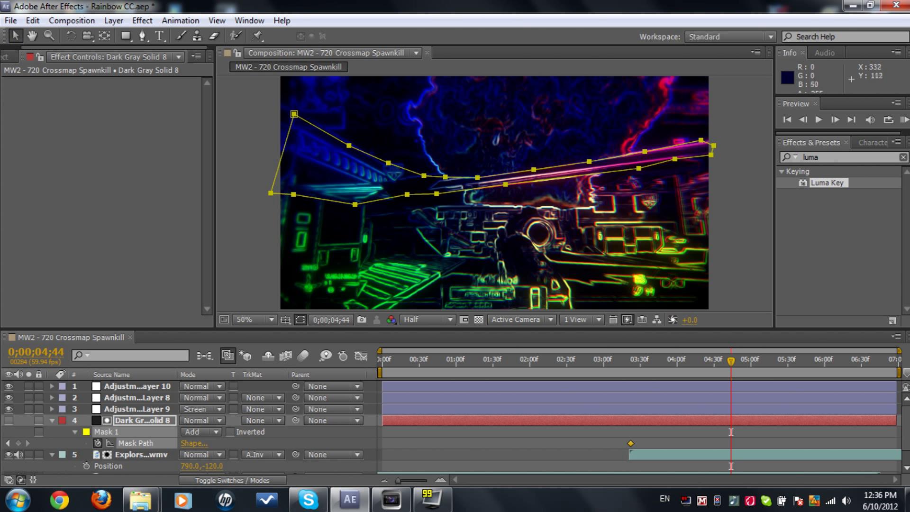
pyautogui.click(512, 201)
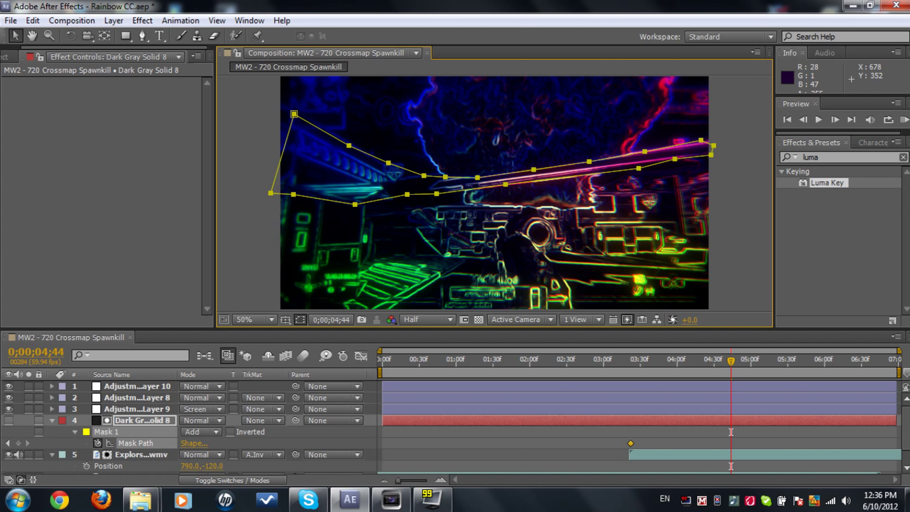
pyautogui.hotkey('ctrl', 'a')
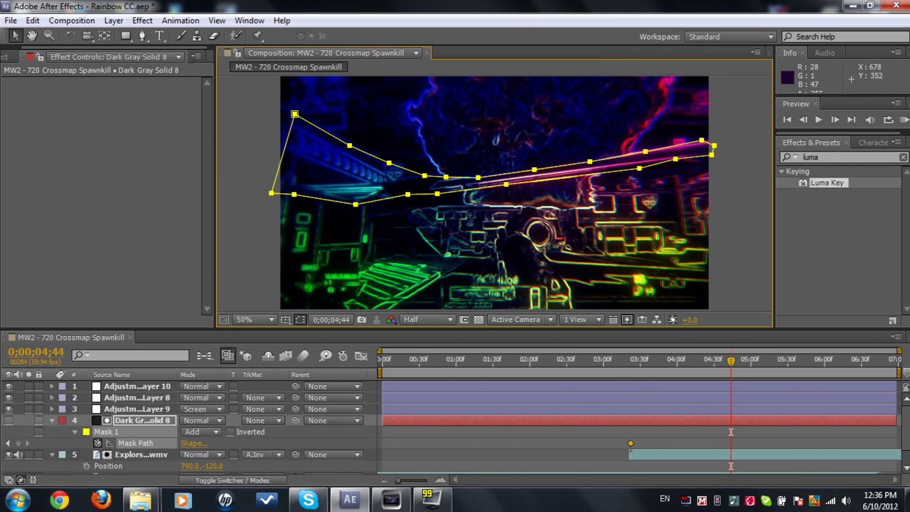
pyautogui.moveTo(522, 201); pyautogui.dragTo(509, 193)
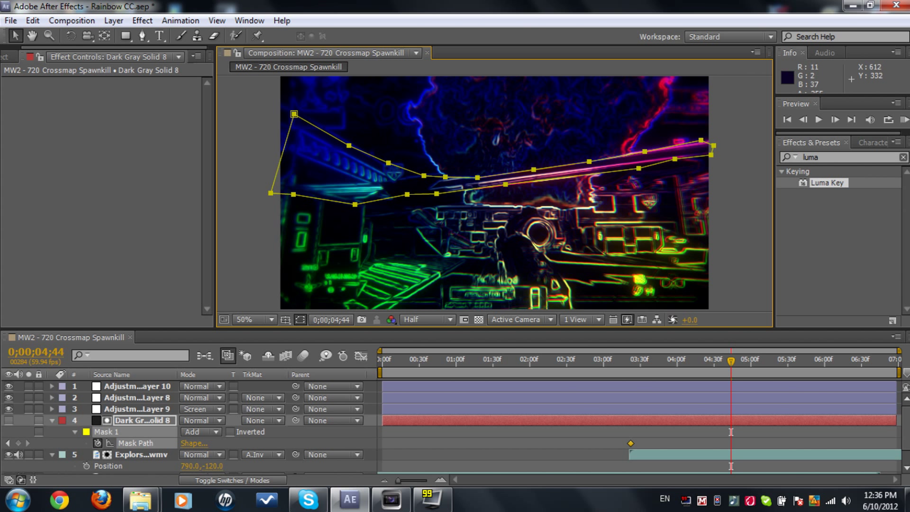
# Step: Collapse the solid's mask and the explosion's position properties
pyautogui.click(97, 443)
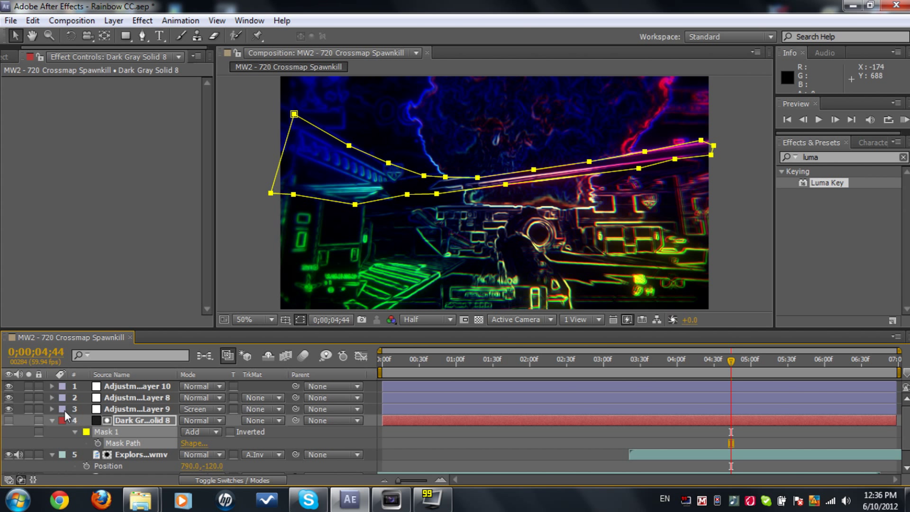
pyautogui.click(51, 420)
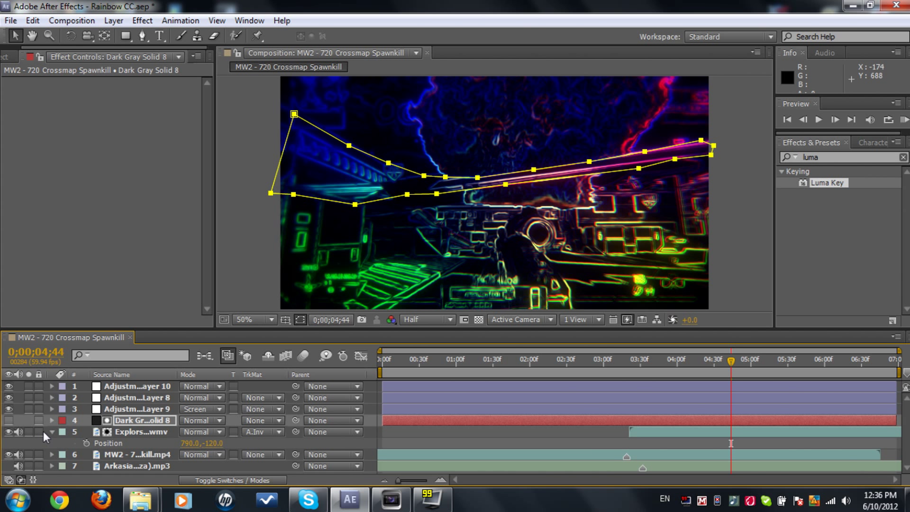
pyautogui.click(45, 434)
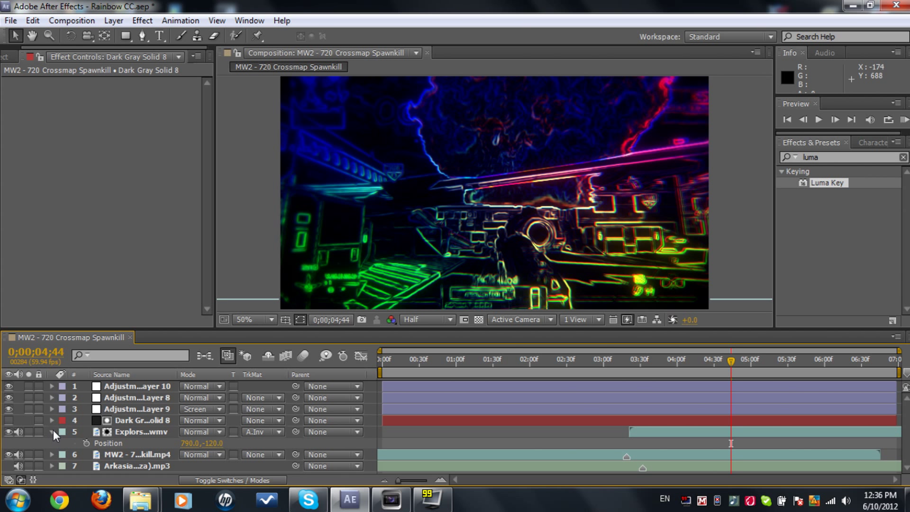
pyautogui.click(52, 433)
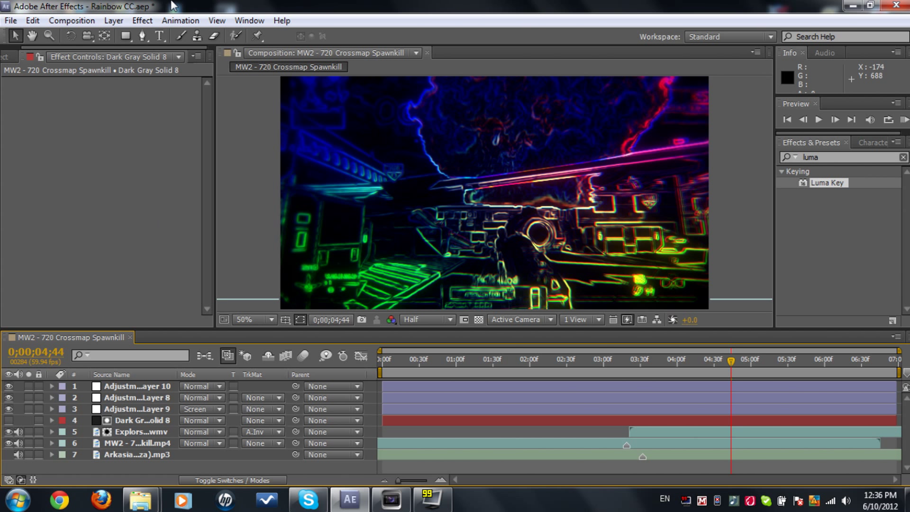
# Step: Create a new solid and apply Audio Spectrum to it
pyautogui.click(114, 21)
pyautogui.moveTo(159, 24)
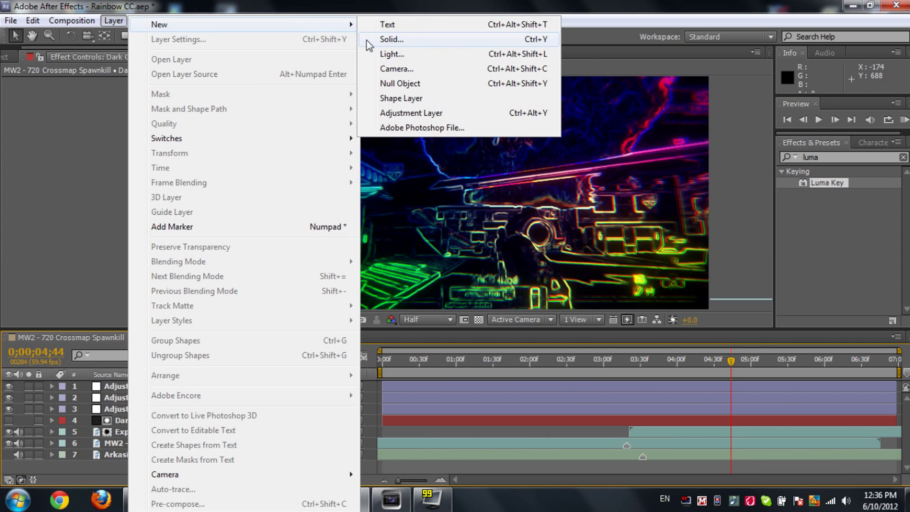
pyautogui.click(384, 39)
pyautogui.click(496, 373)
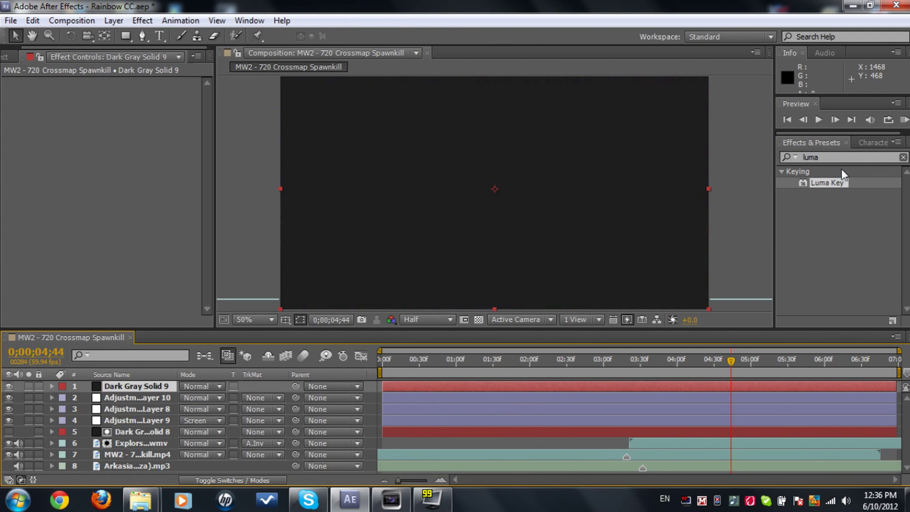
pyautogui.write('audio')
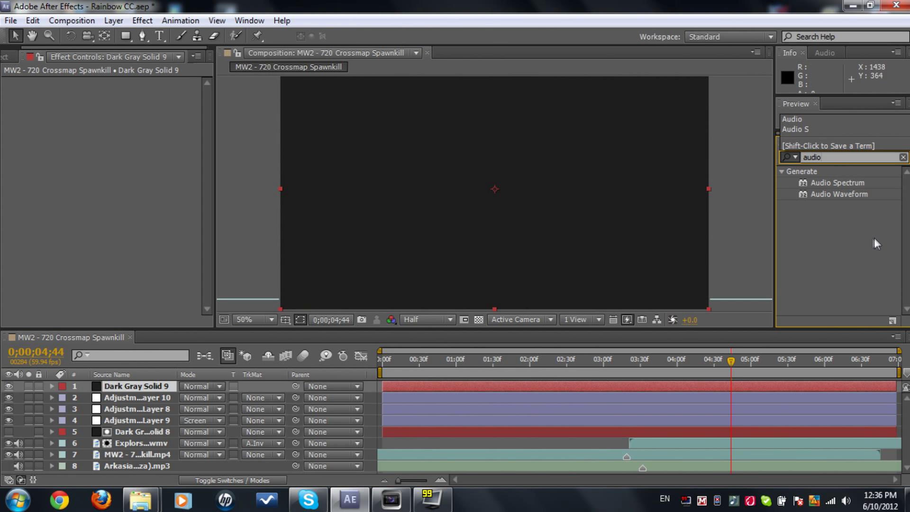
pyautogui.moveTo(839, 183); pyautogui.dragTo(145, 386)
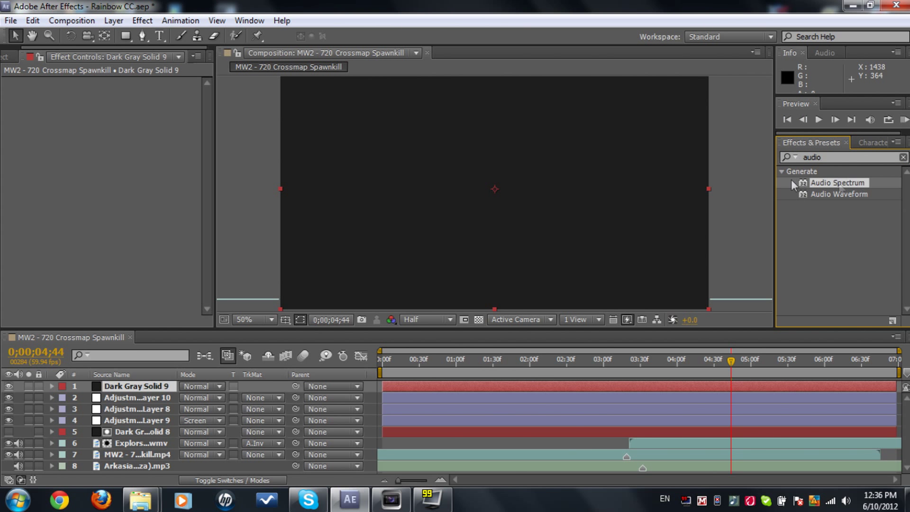
pyautogui.click(144, 388)
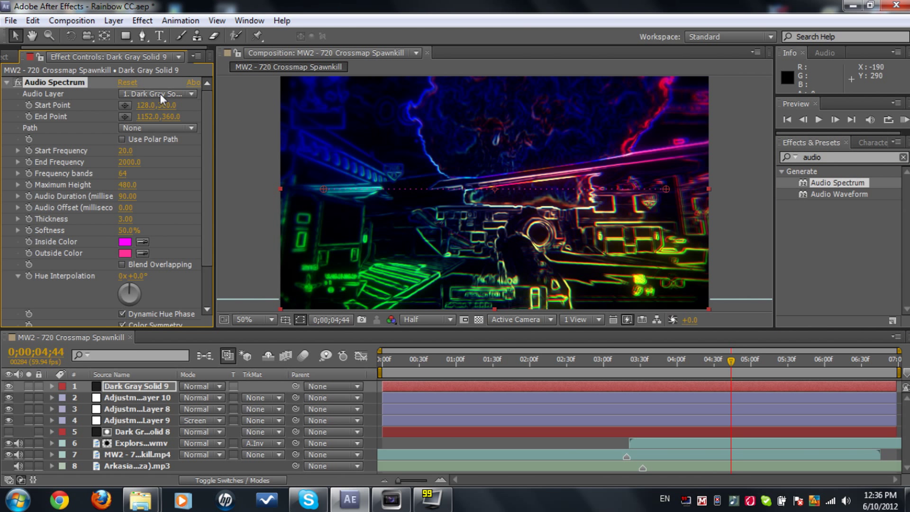
# Step: Source the spectrum from the Arkasia music track, digital style, drawn on Side A only
pyautogui.click(160, 93)
pyautogui.click(185, 233)
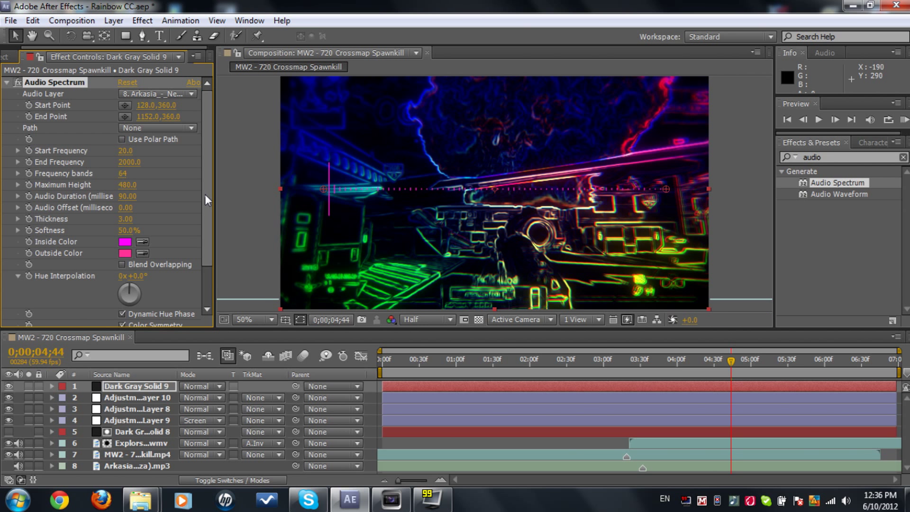
pyautogui.moveTo(205, 195); pyautogui.dragTo(205, 227)
pyautogui.click(158, 286)
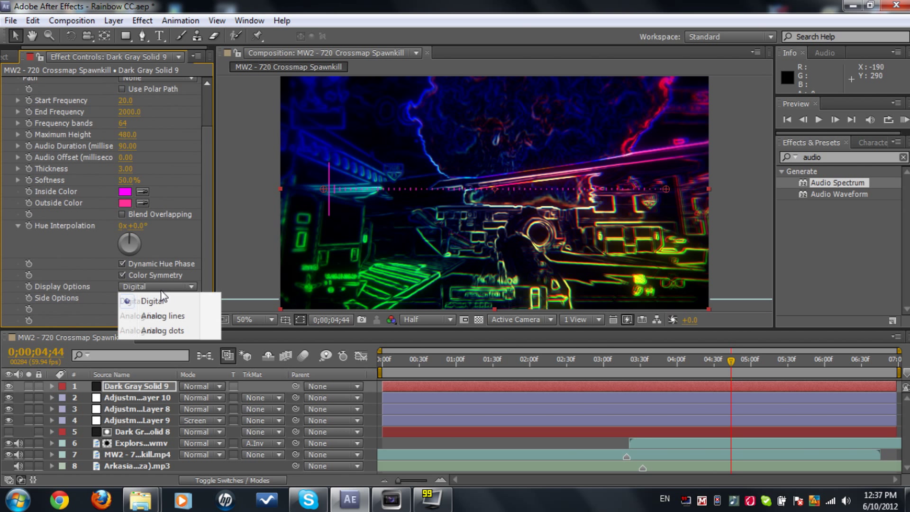
pyautogui.click(158, 301)
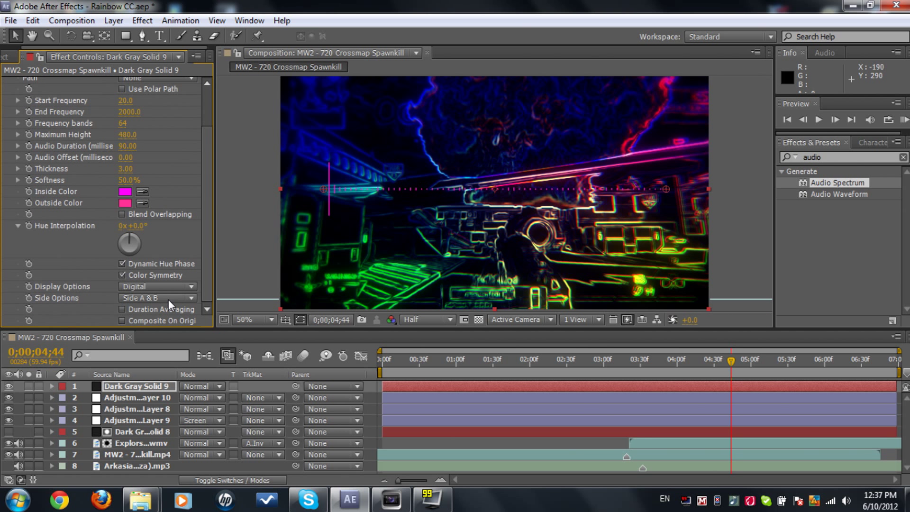
pyautogui.click(158, 297)
pyautogui.click(159, 313)
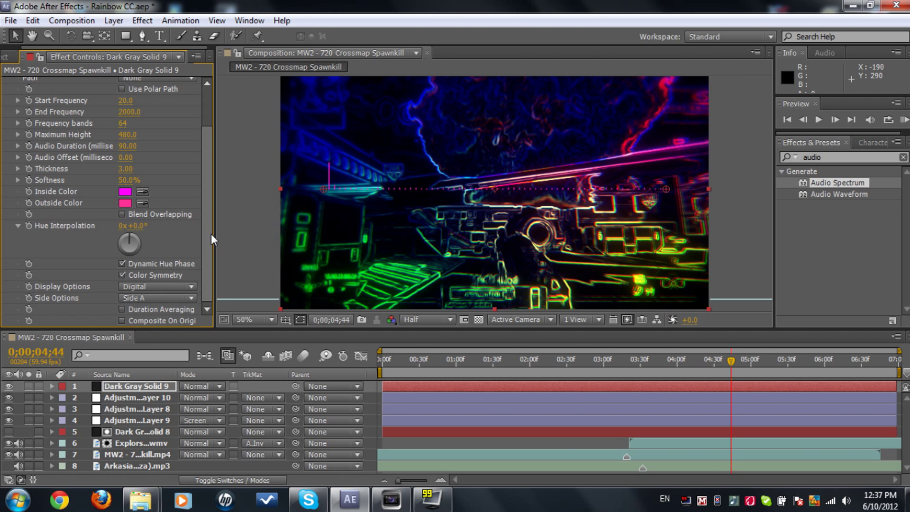
pyautogui.scroll(3, 205, 221)
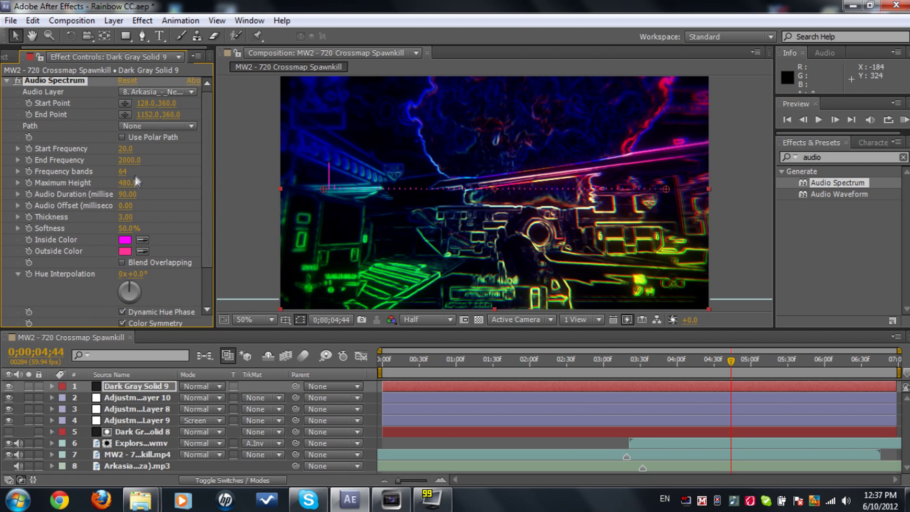
# Step: Set 300 frequency bands, maximum height 2500 and thickness 5
pyautogui.click(124, 172)
pyautogui.write('300')
pyautogui.press('Return')
pyautogui.click(128, 183)
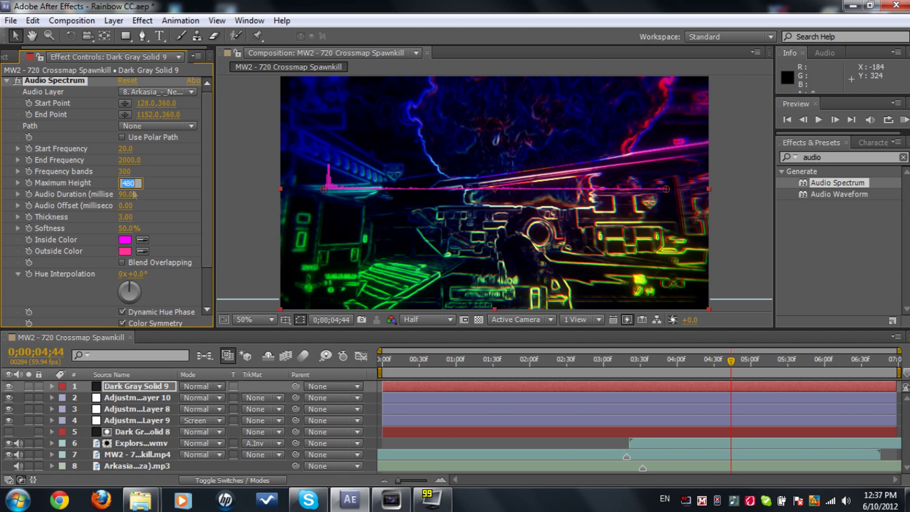
pyautogui.write('2500')
pyautogui.press('Return')
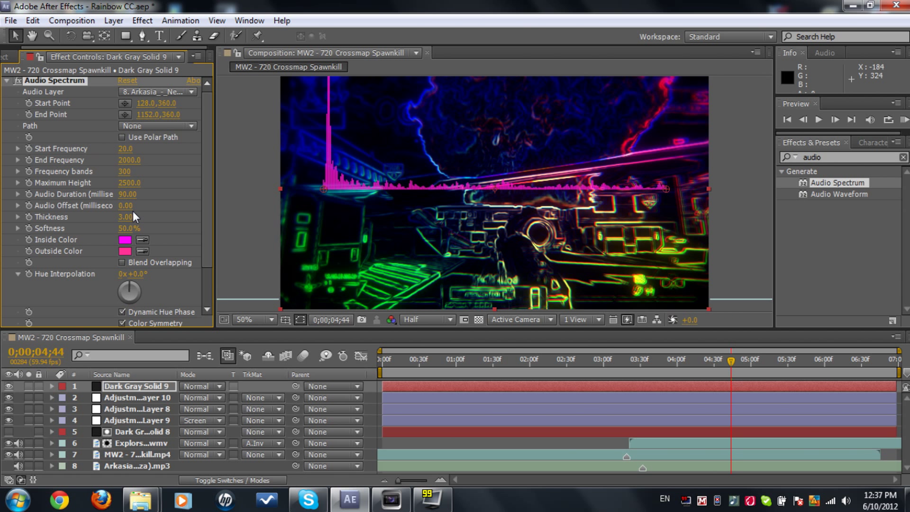
pyautogui.click(125, 217)
pyautogui.write('5')
pyautogui.press('Return')
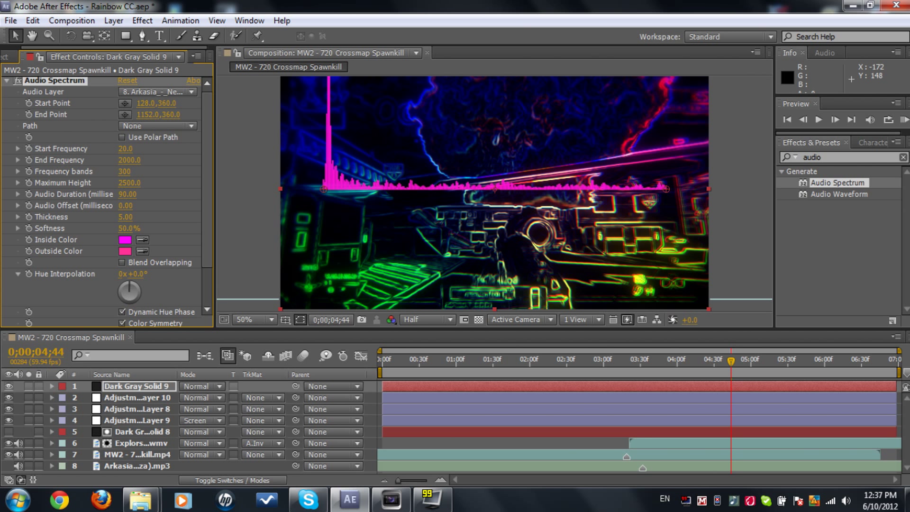
pyautogui.click(145, 103)
pyautogui.write('0')
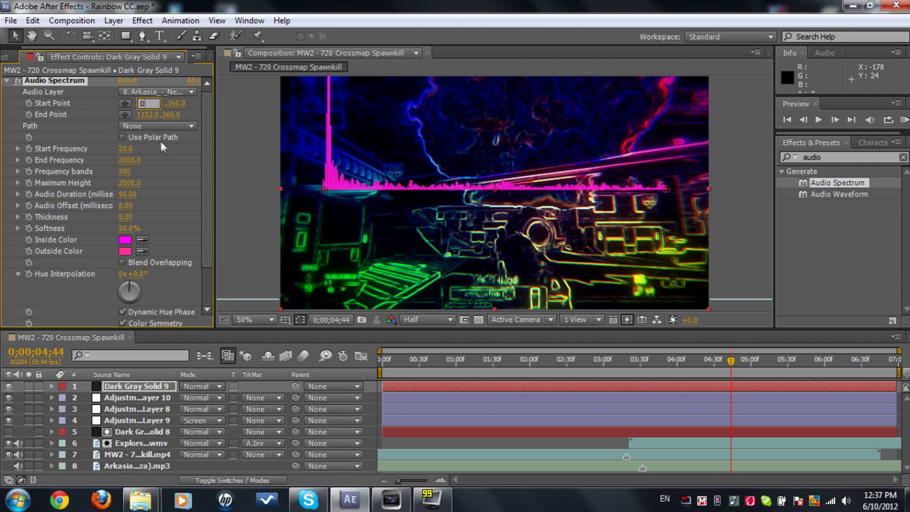
# Step: Span the spectrum from start x 0 to end x 1280
pyautogui.press('Return')
pyautogui.click(149, 114)
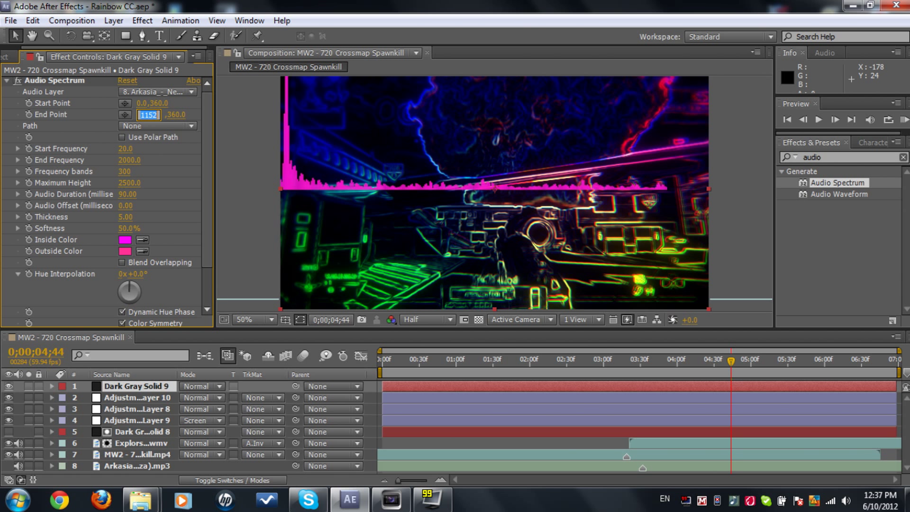
pyautogui.write('1280')
pyautogui.press('Return')
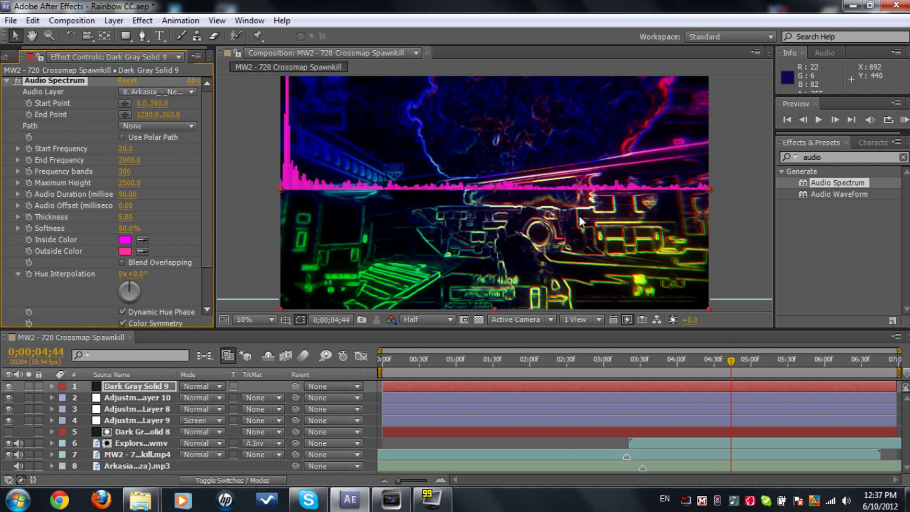
pyautogui.moveTo(207, 144); pyautogui.dragTo(208, 178)
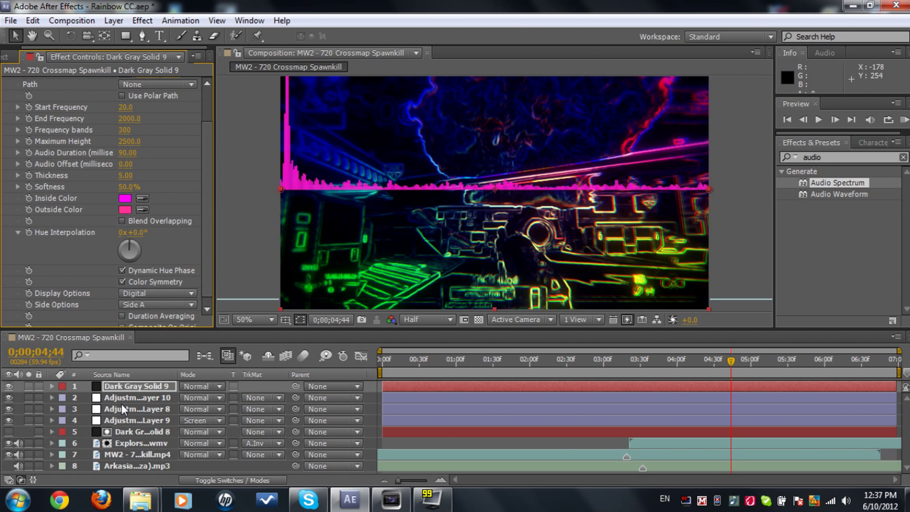
# Step: Set the solid's Position Y to 720 and move it to fourth in the layer stack
pyautogui.click(133, 388)
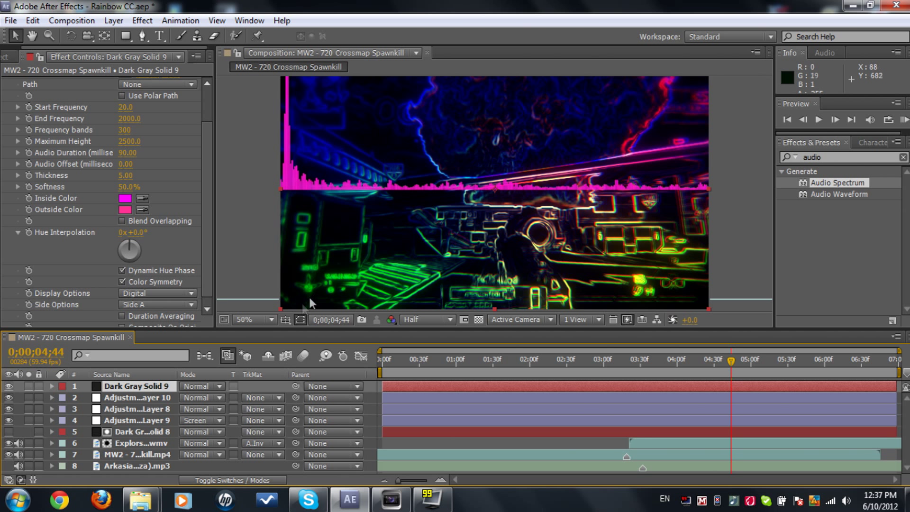
pyautogui.press('p')
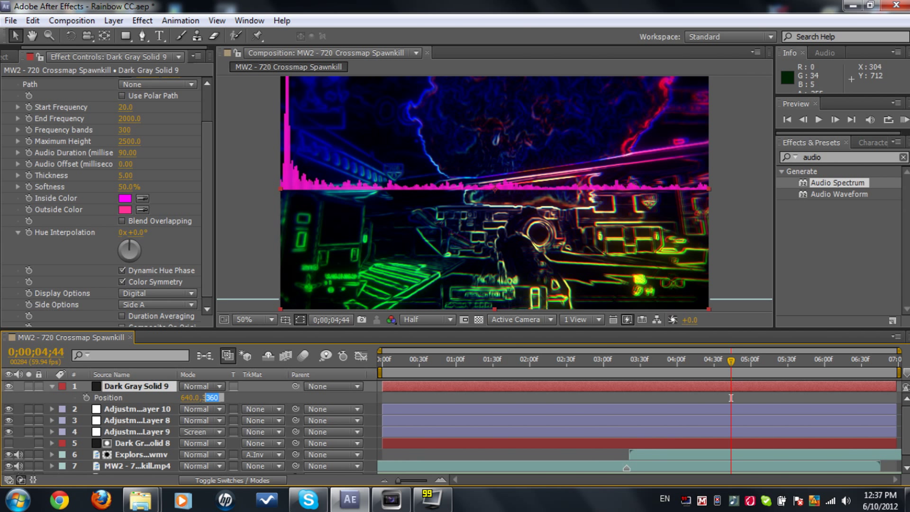
pyautogui.click(212, 397)
pyautogui.write('720')
pyautogui.press('Return')
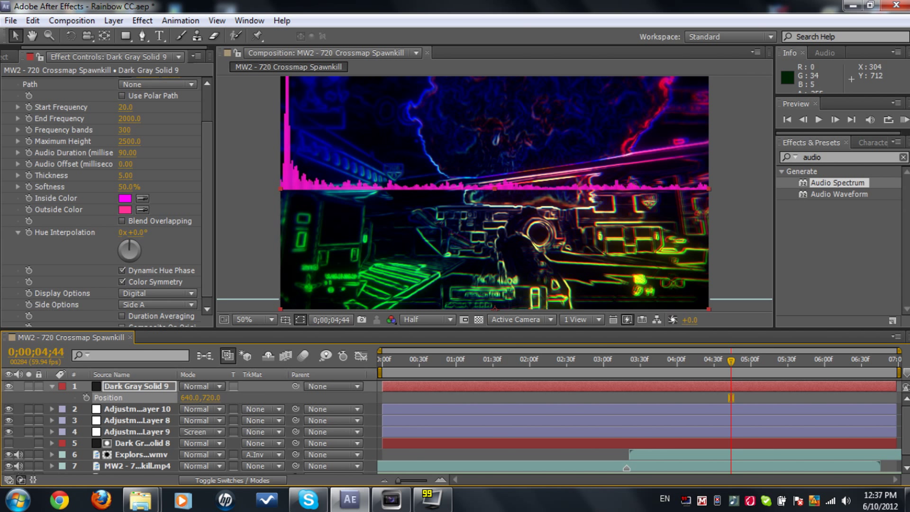
pyautogui.click(54, 387)
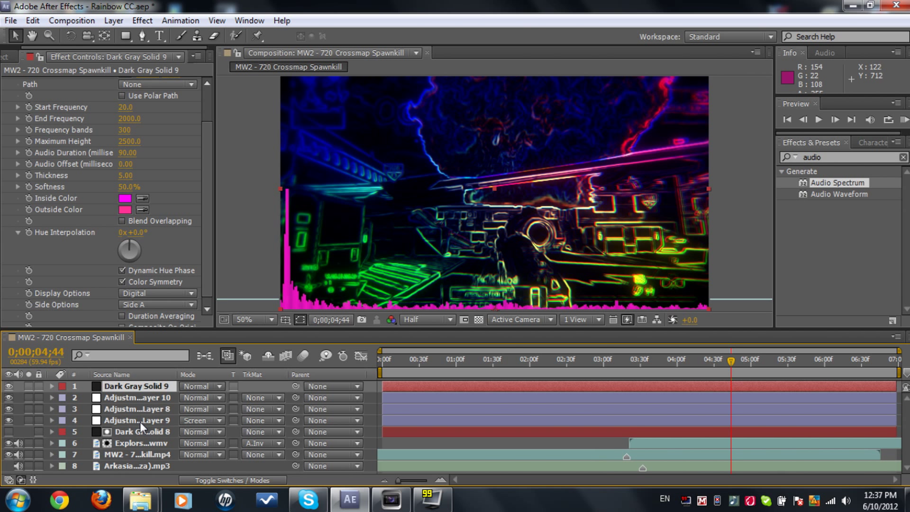
pyautogui.moveTo(131, 387); pyautogui.dragTo(140, 422)
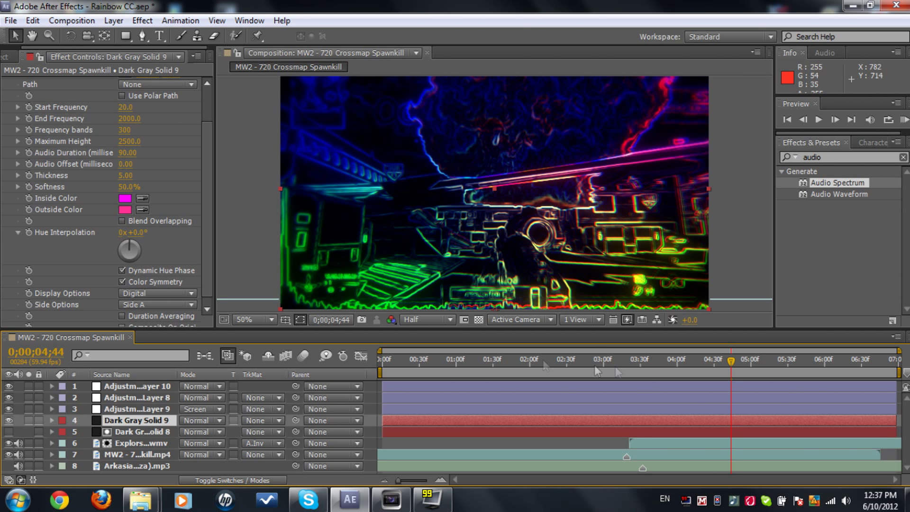
# Step: Inspect the 03:49 frame at Full resolution, then return the viewer to Half
pyautogui.click(507, 369)
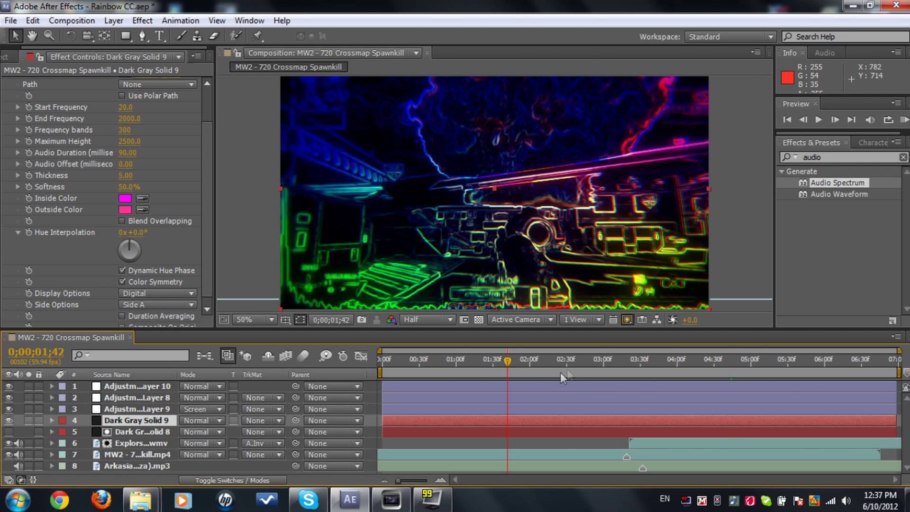
pyautogui.click(665, 365)
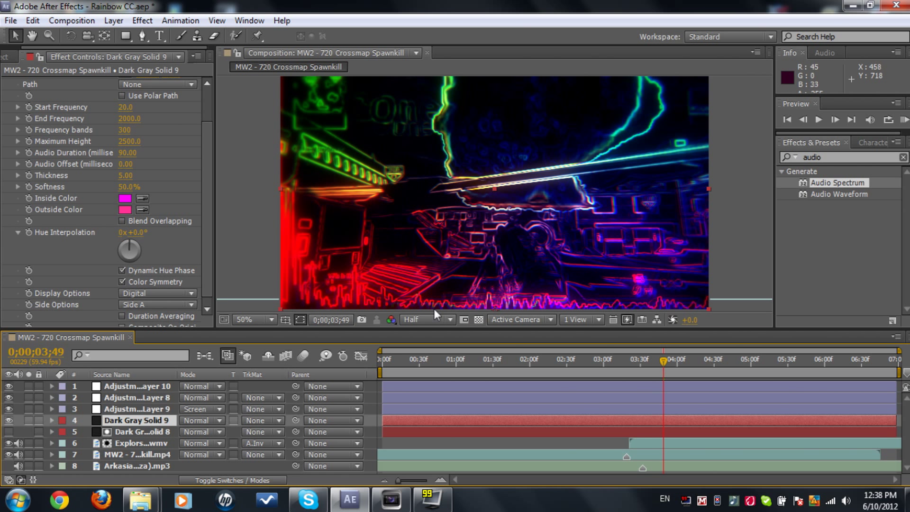
pyautogui.click(430, 320)
pyautogui.click(431, 341)
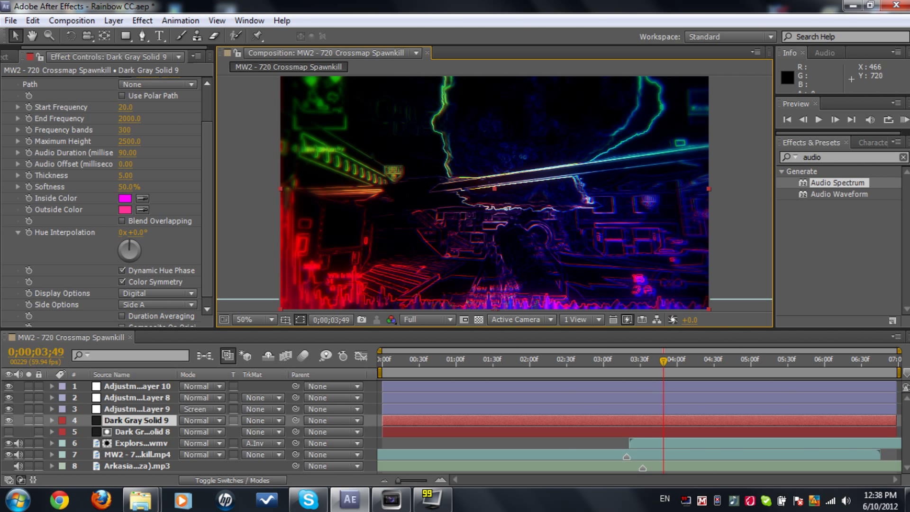
pyautogui.click(427, 320)
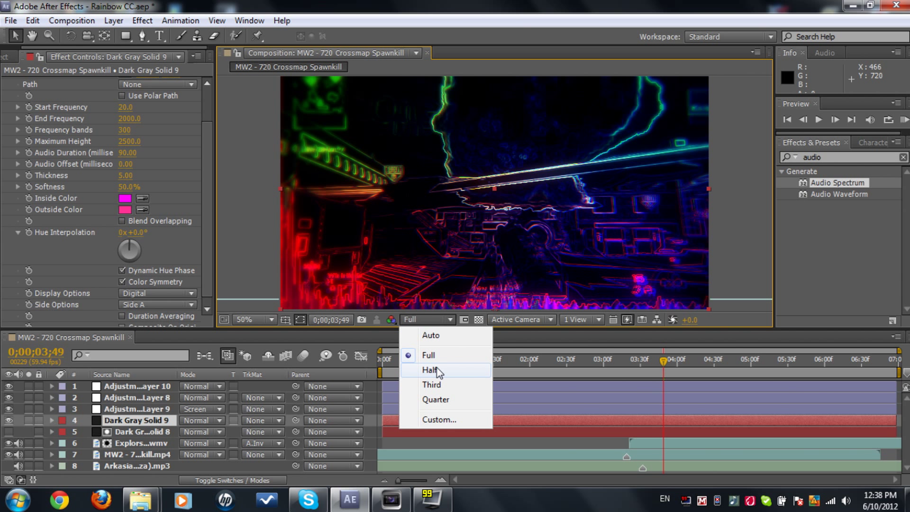
pyautogui.click(437, 371)
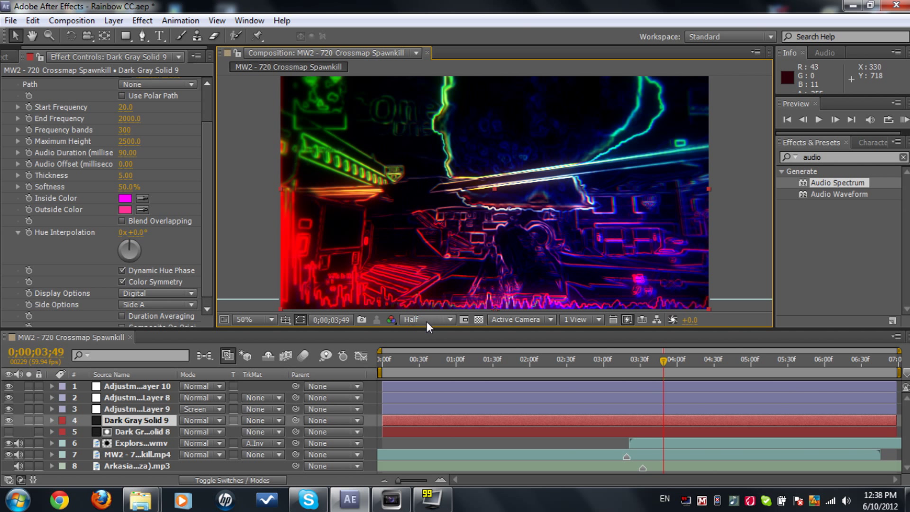
# Step: Review the explosion's Luma Key, then show Adjustment Layer 9's gradient and hue effects
pyautogui.click(145, 441)
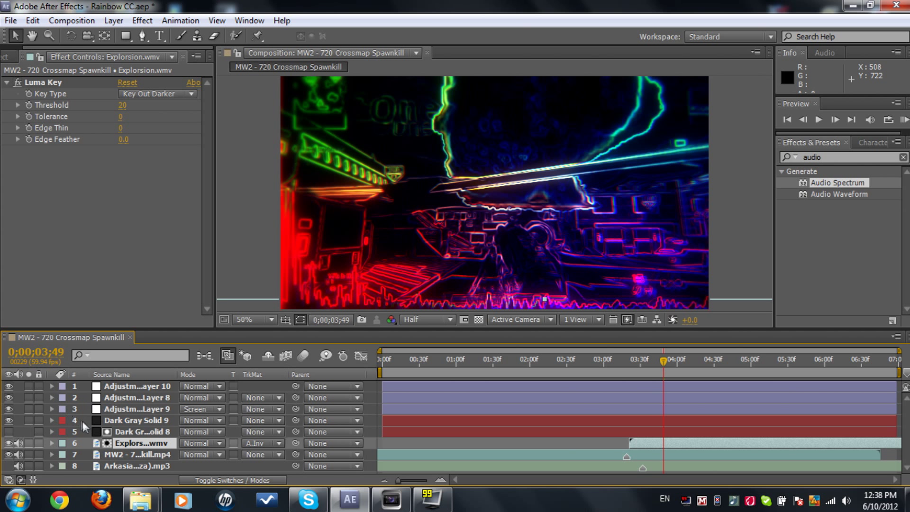
pyautogui.click(167, 409)
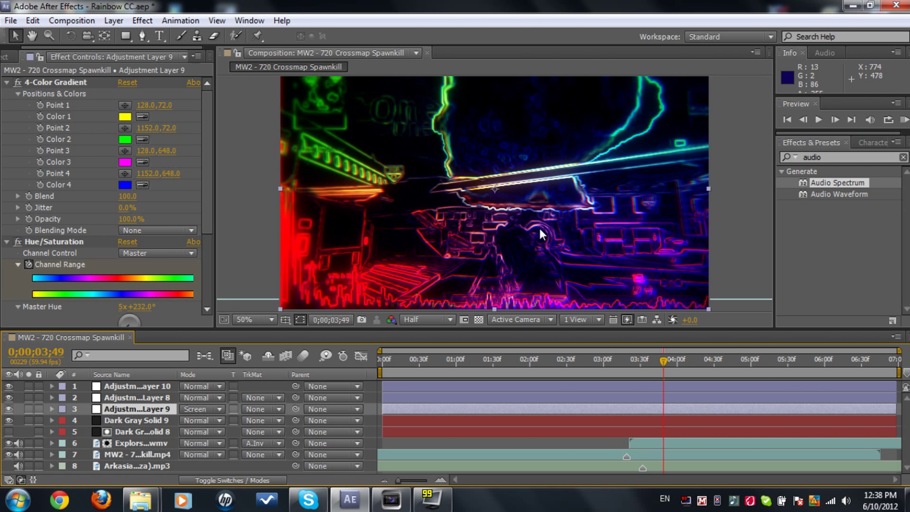